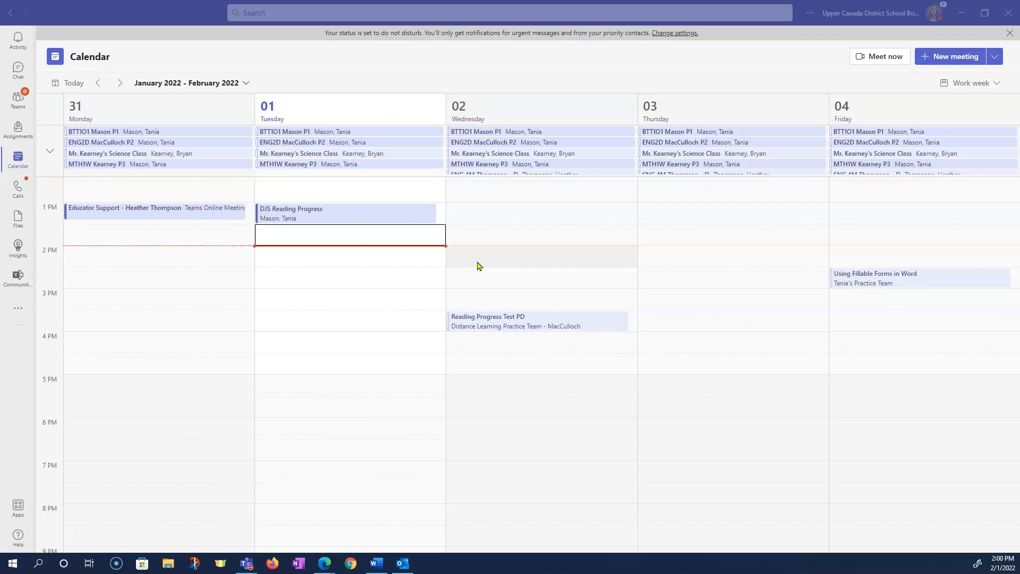
# Create a new meeting in the Wednesday, February 2 slot at 1 PM, titled with ENG2D, the teacher's surname and Period 2.
pyautogui.click(495, 211)
pyautogui.doubleClick(495, 211)
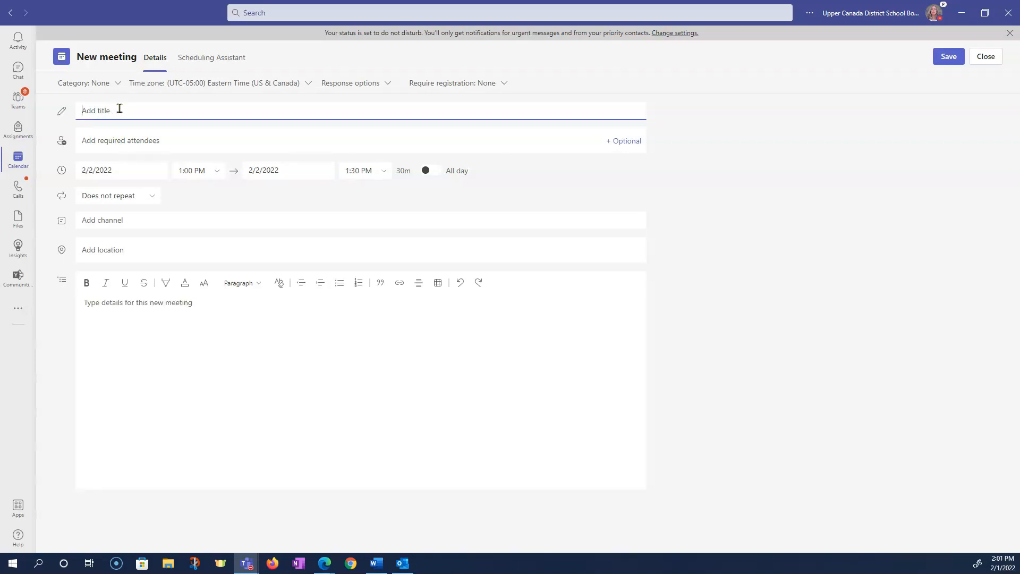
pyautogui.write('ENG2D Mason Period 2')
pyautogui.click(152, 201)
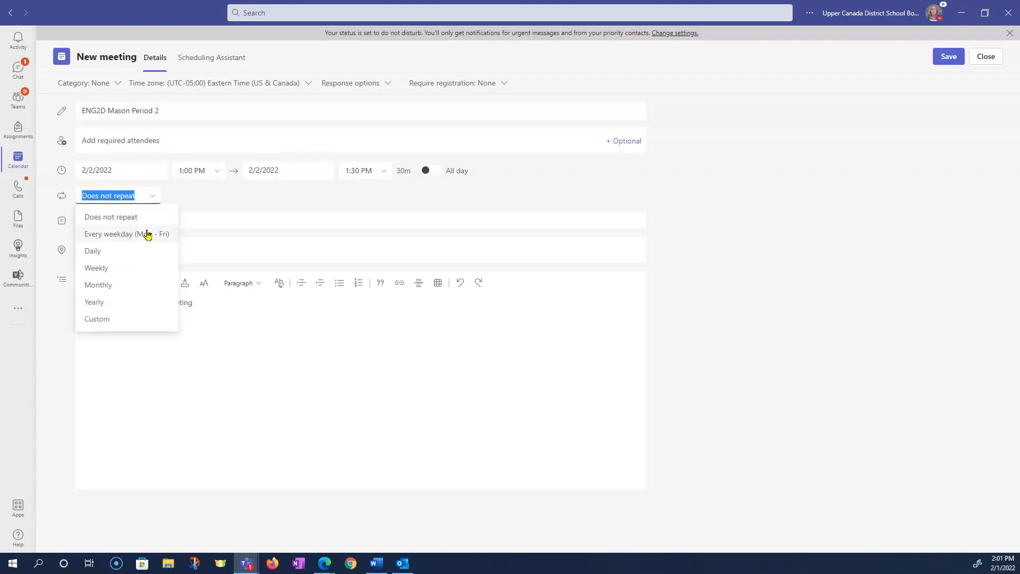
pyautogui.click(120, 325)
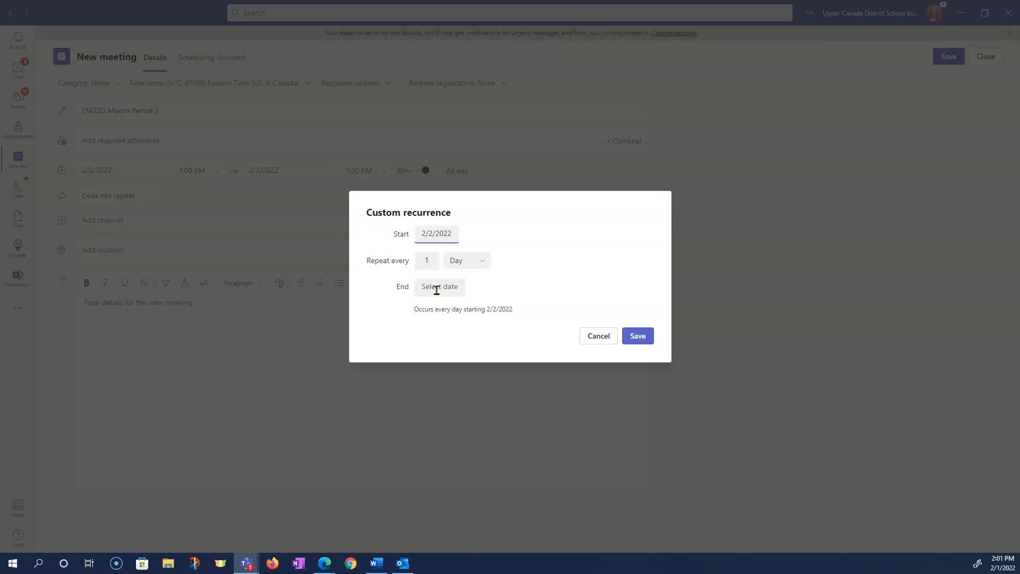
pyautogui.click(588, 338)
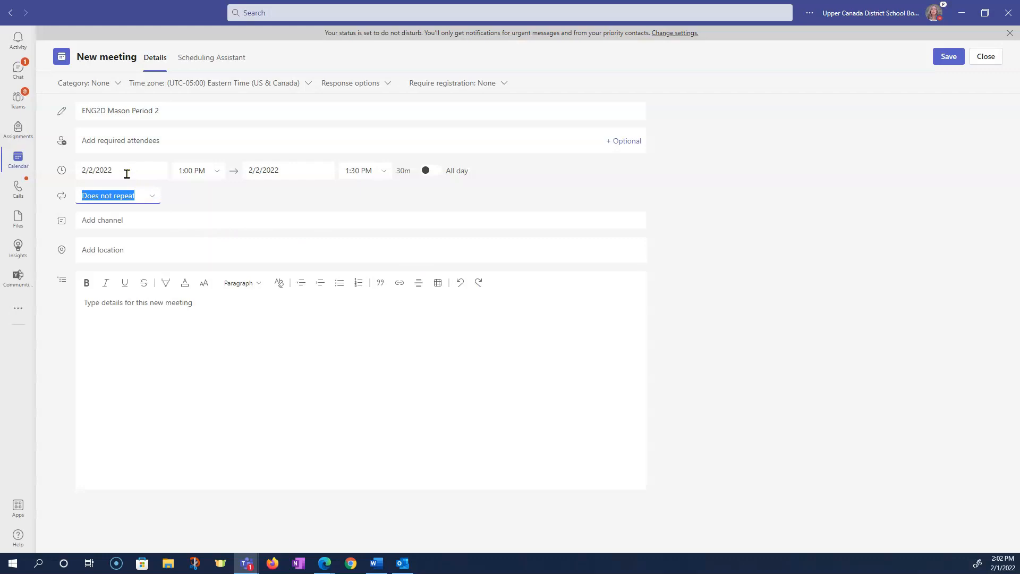
# Make the meeting all day and repeat it every weekday (Mon - Fri) with an end date of 6/27/2022.
pyautogui.click(425, 172)
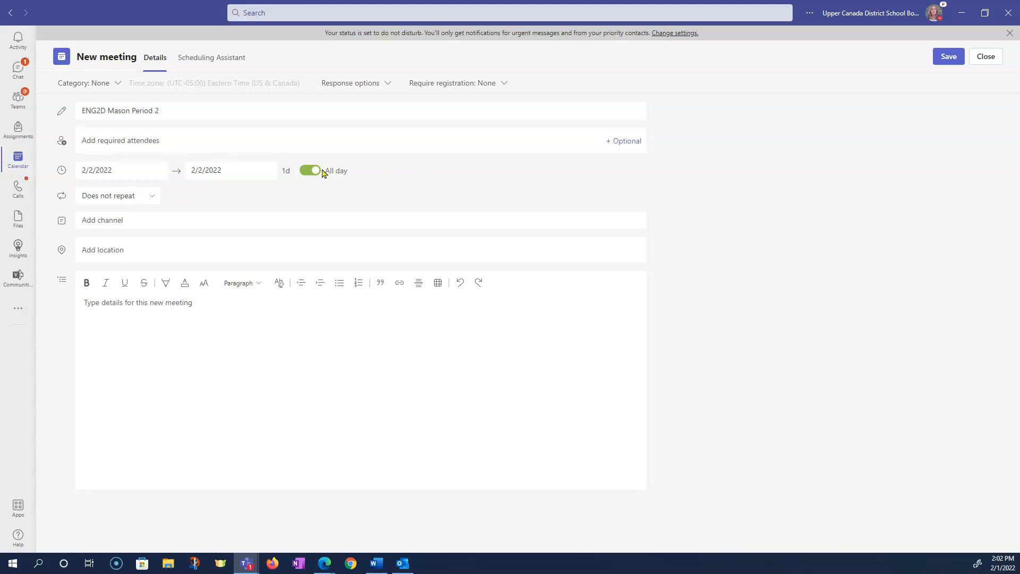
pyautogui.click(149, 200)
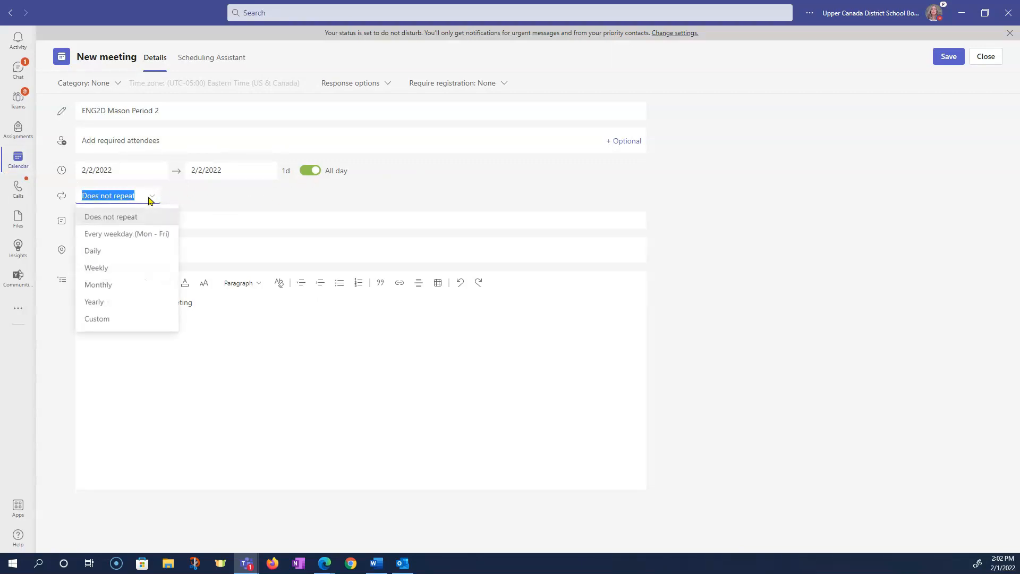
pyautogui.click(115, 240)
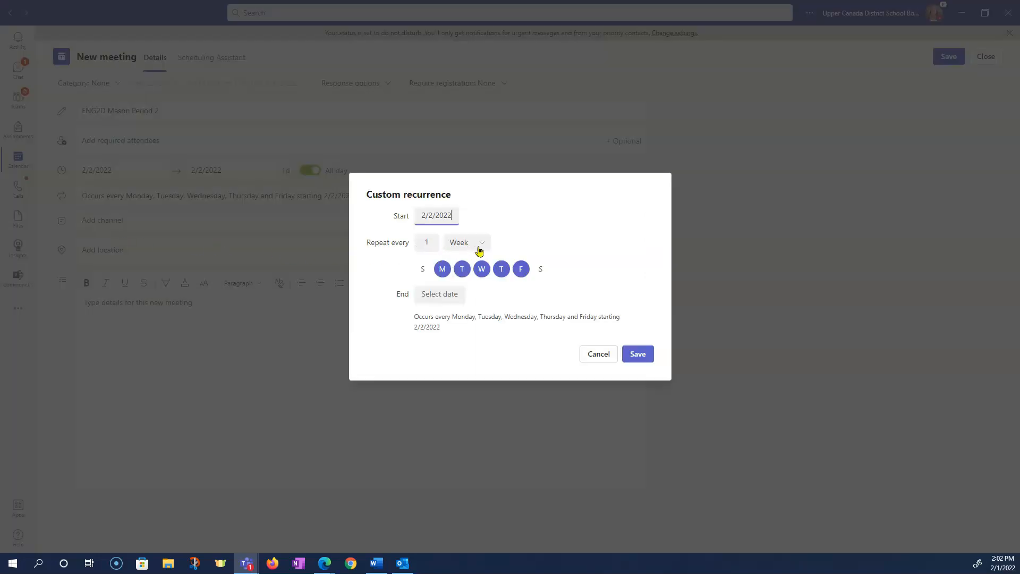
pyautogui.click(443, 298)
pyautogui.click(531, 317)
pyautogui.click(531, 317)
pyautogui.click(530, 316)
pyautogui.click(530, 317)
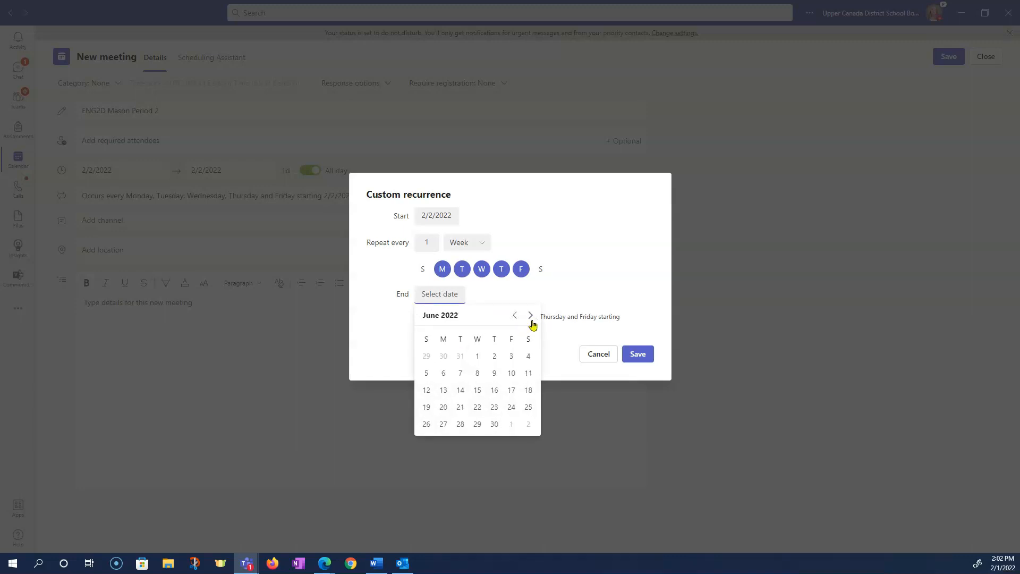
pyautogui.click(443, 424)
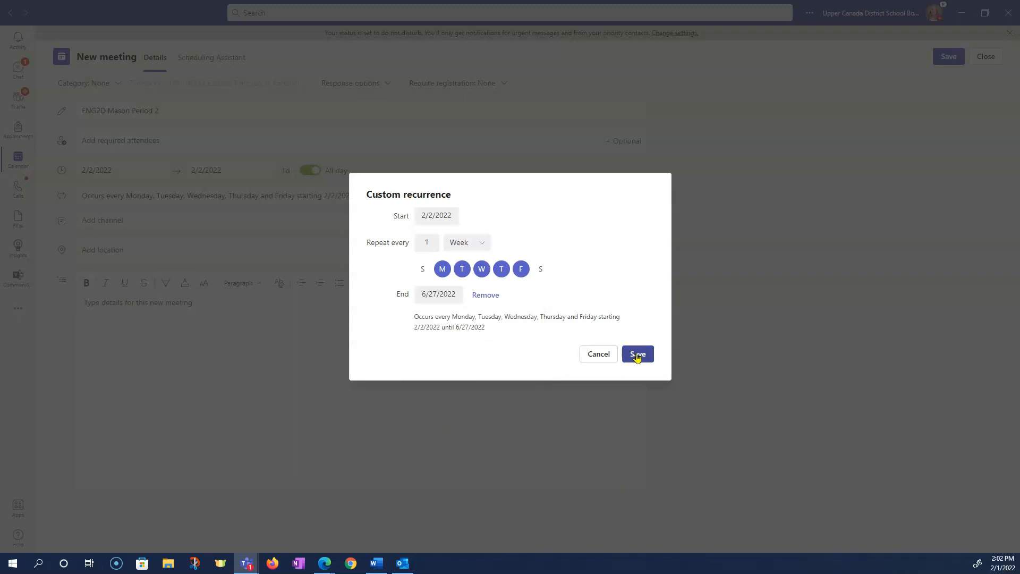
pyautogui.click(637, 354)
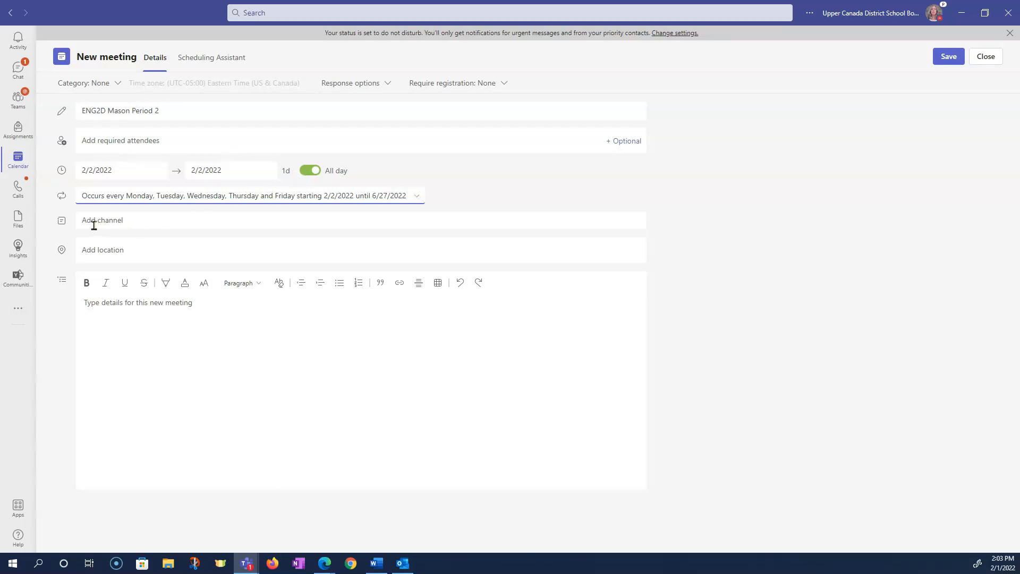
# Search the required attendees for the class group SFD_C_eng2d and clear the entry without adding anyone.
pyautogui.click(101, 141)
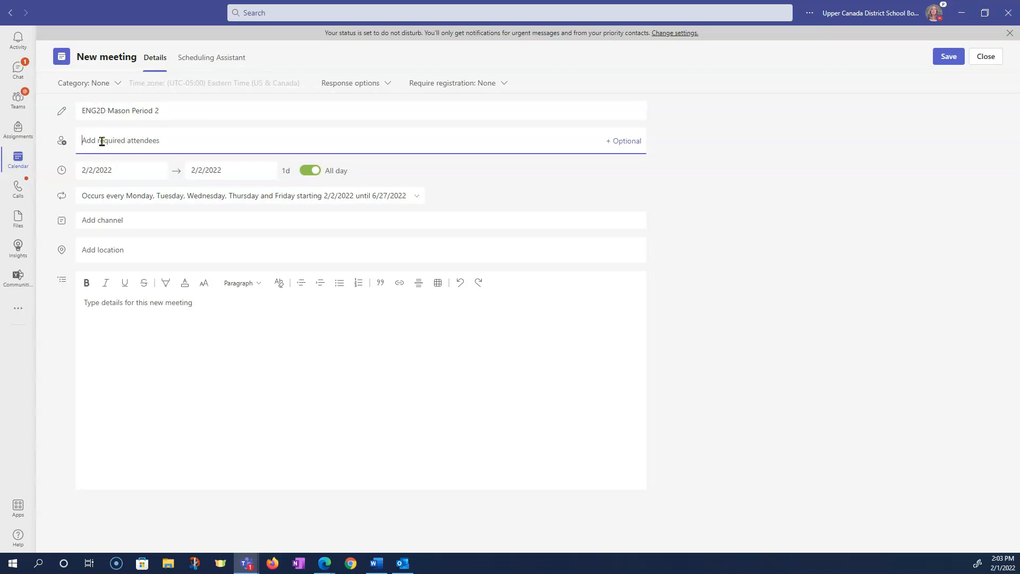
pyautogui.write('SFD_')
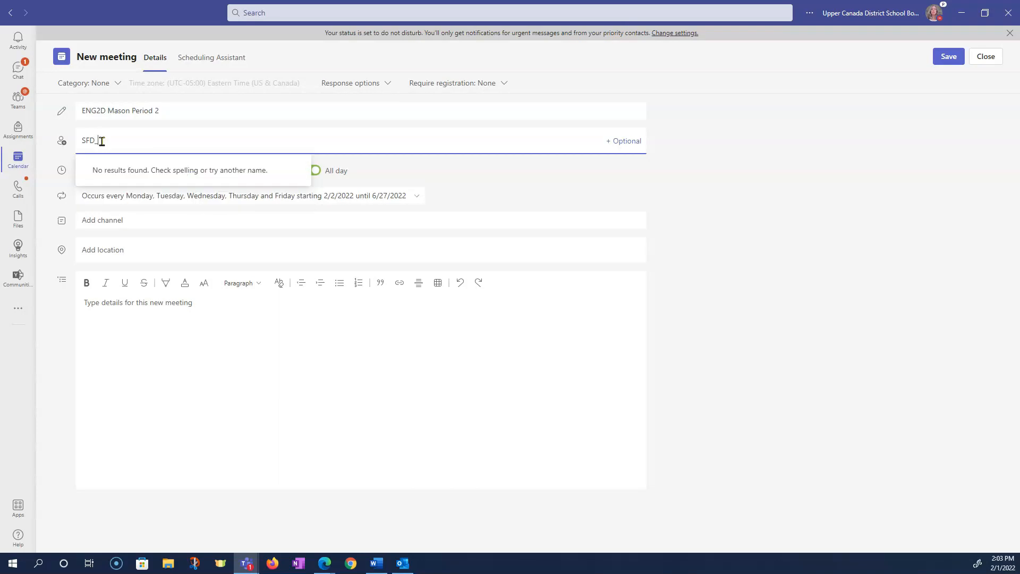
pyautogui.write('CL')
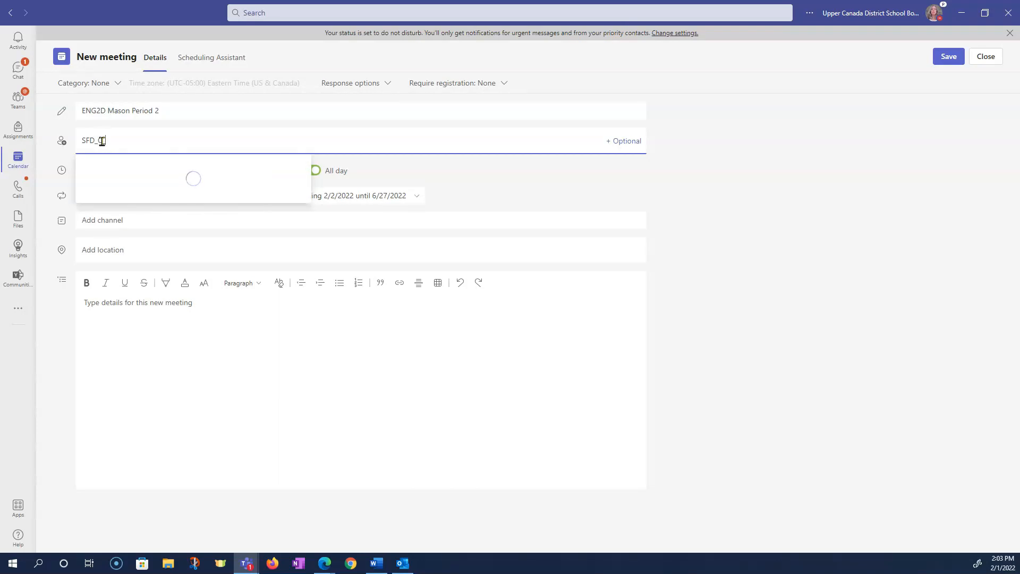
pyautogui.write('eng')
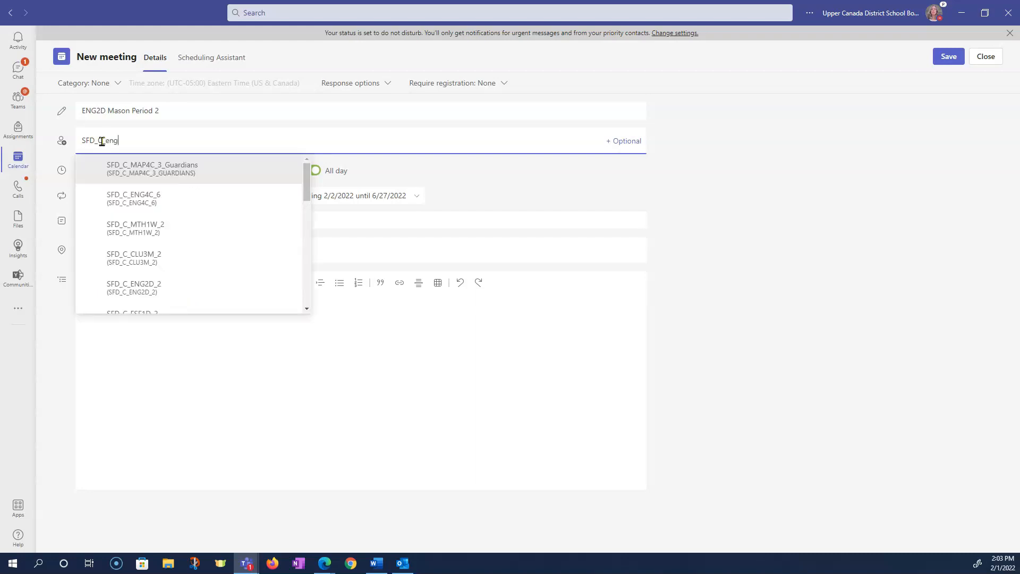
pyautogui.write('2d')
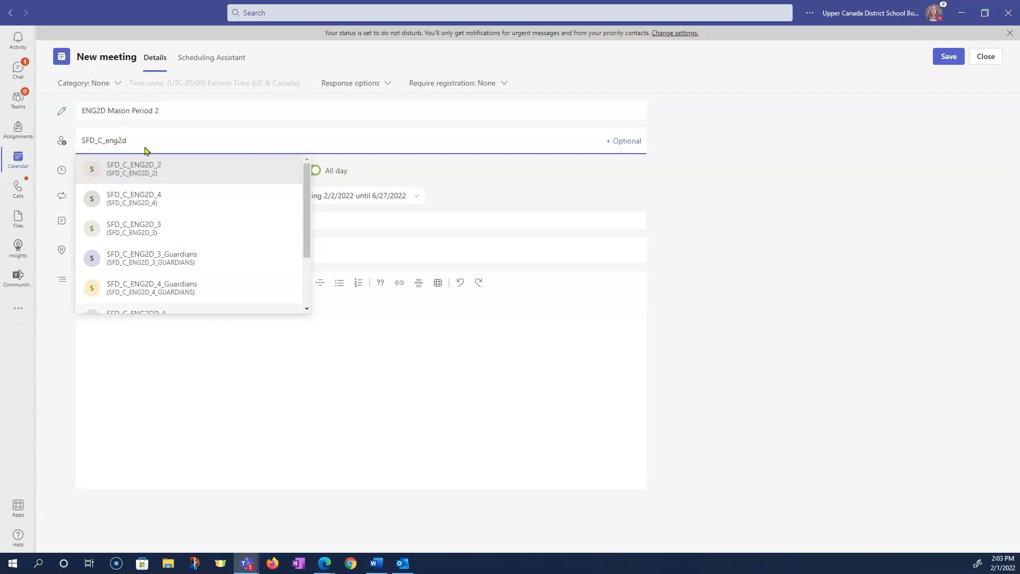
pyautogui.moveTo(127, 139); pyautogui.dragTo(75, 140)
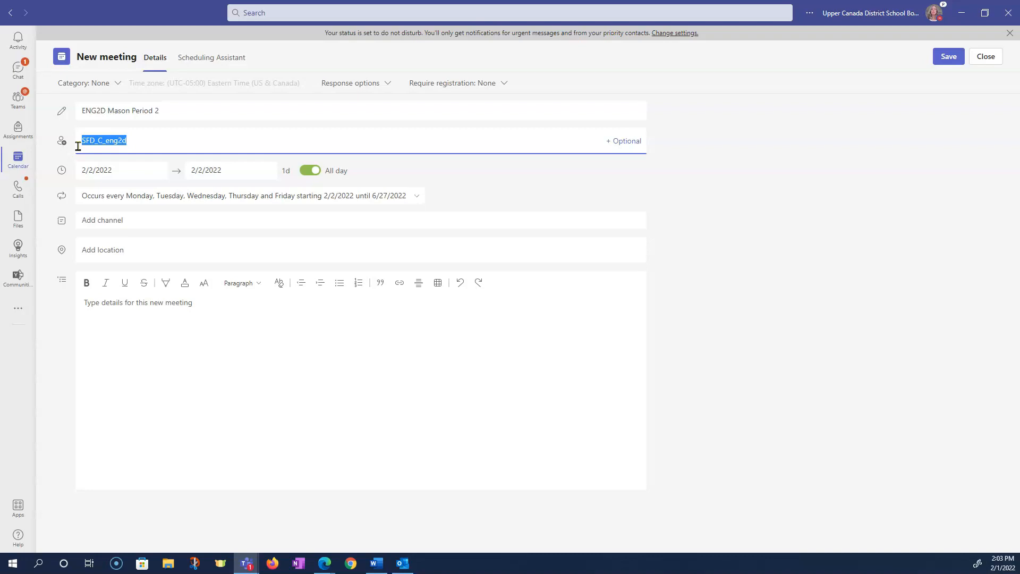
pyautogui.press('BackSpace')
# Assign the meeting to the General channel of the teacher's Practice Team and send it.
pyautogui.click(58, 222)
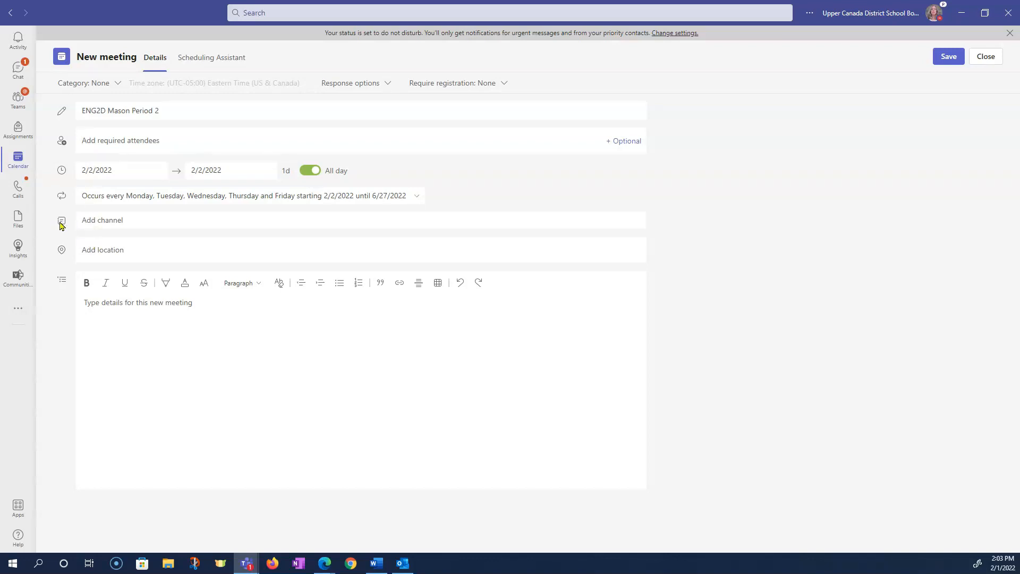
pyautogui.click(90, 224)
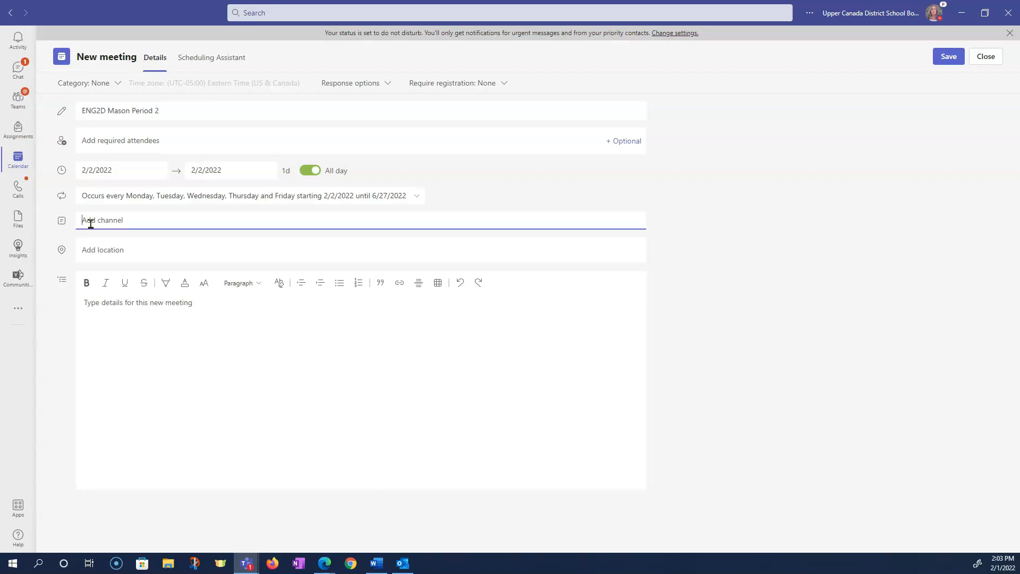
pyautogui.write('tanis')
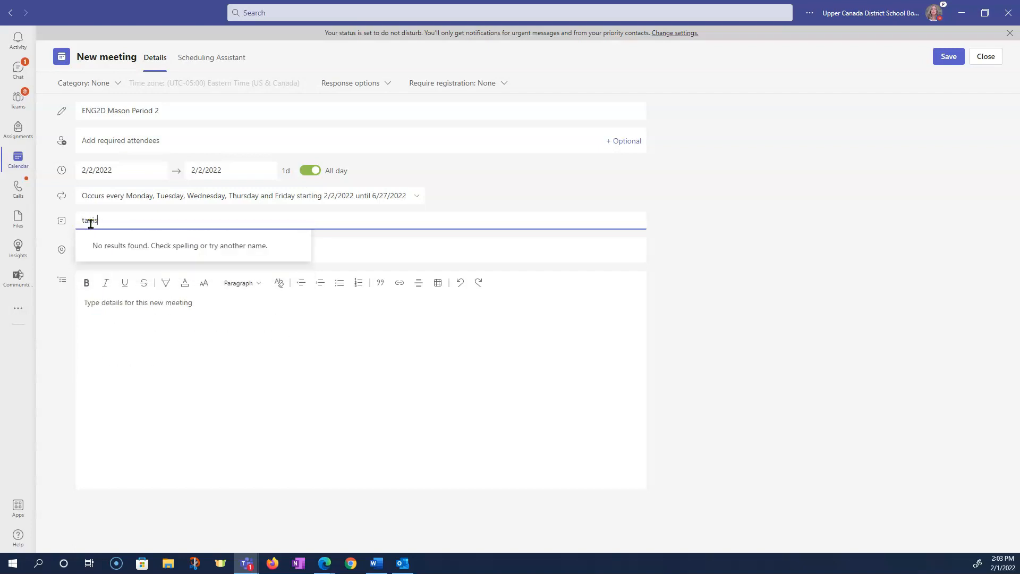
pyautogui.press('BackSpace')
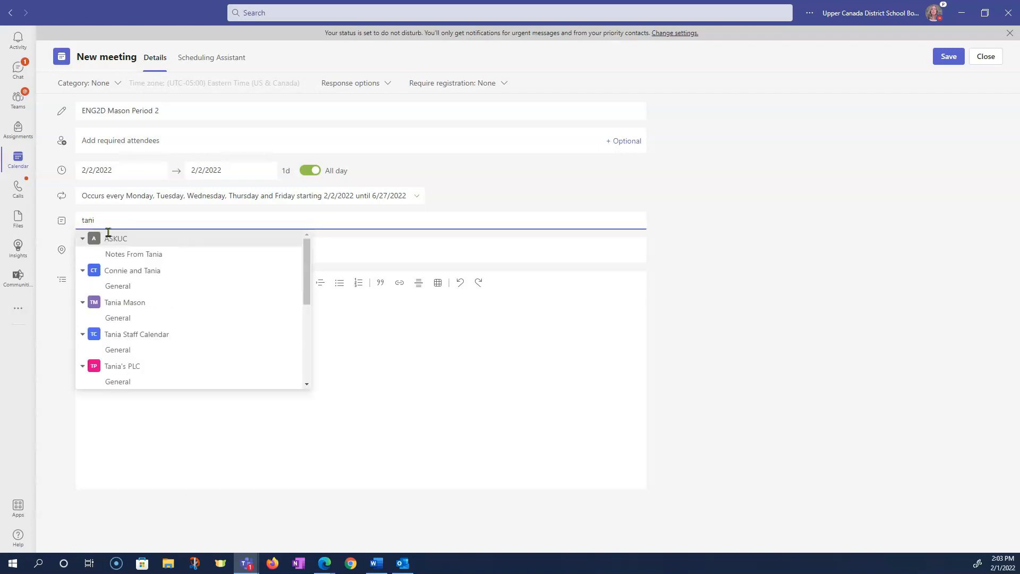
pyautogui.write("a's")
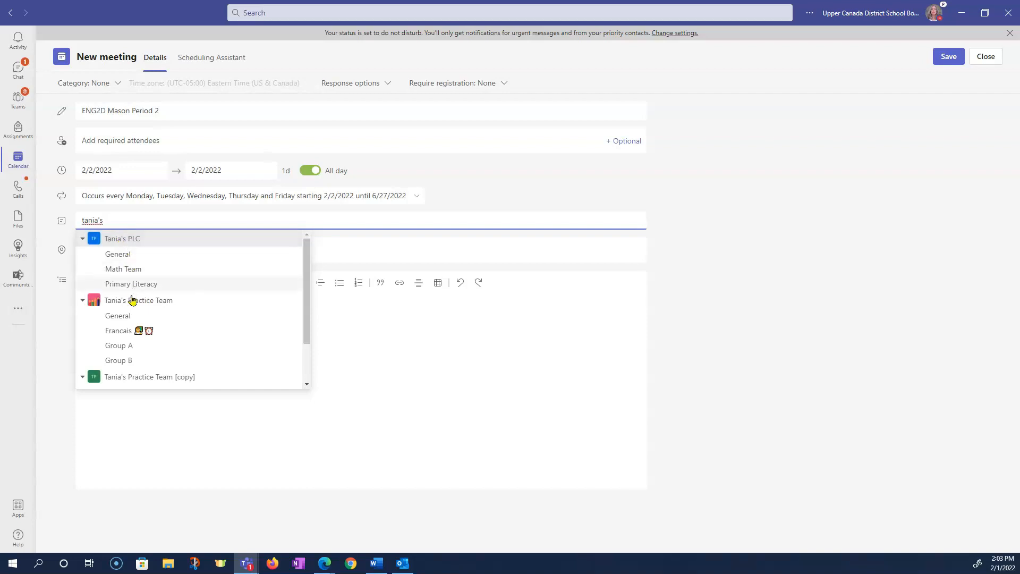
pyautogui.click(124, 320)
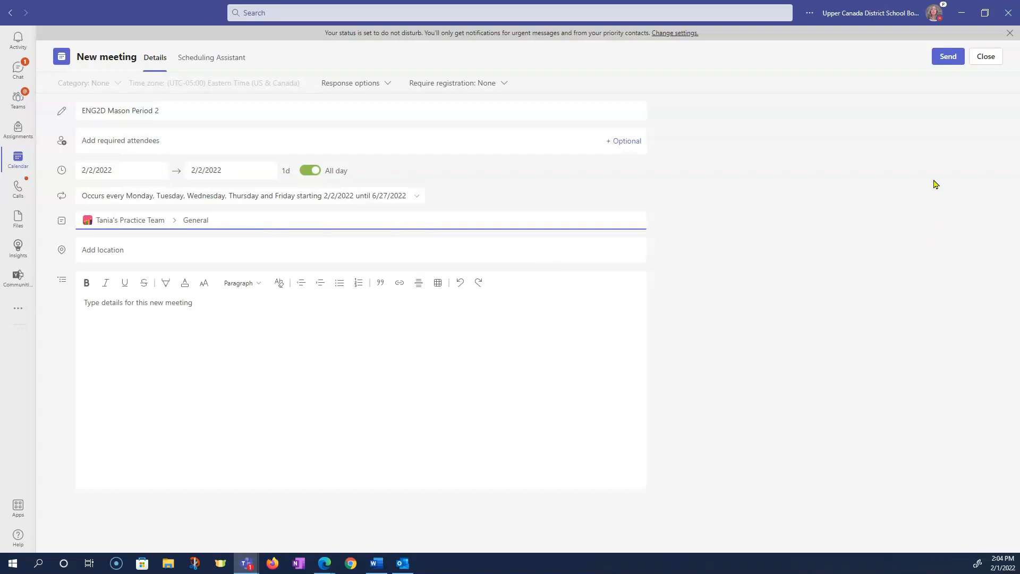
pyautogui.click(949, 58)
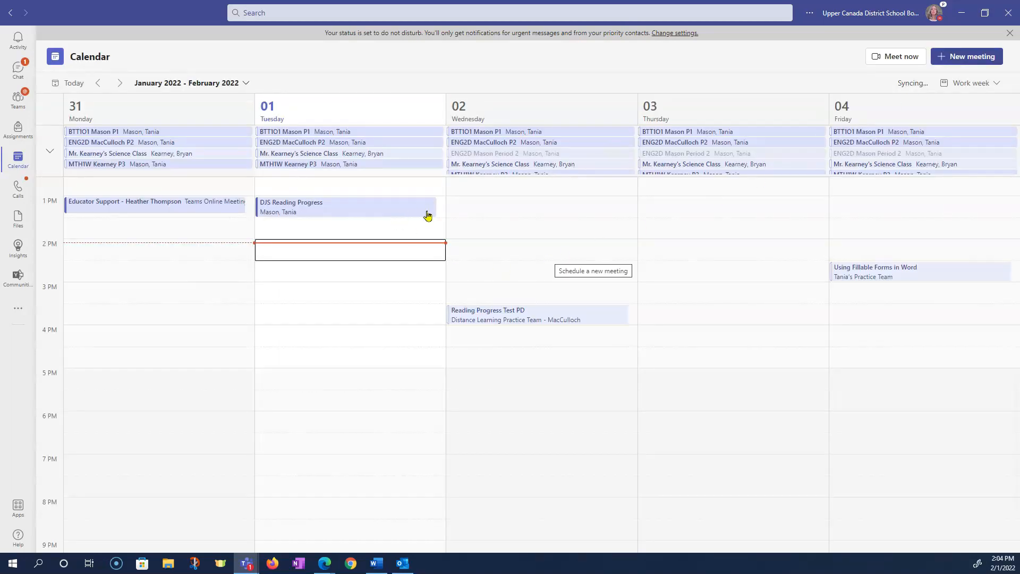
# Join the new ENG2D Period 2 meeting from its Thursday, February 3 occurrence.
pyautogui.scroll(5, 143, 393)
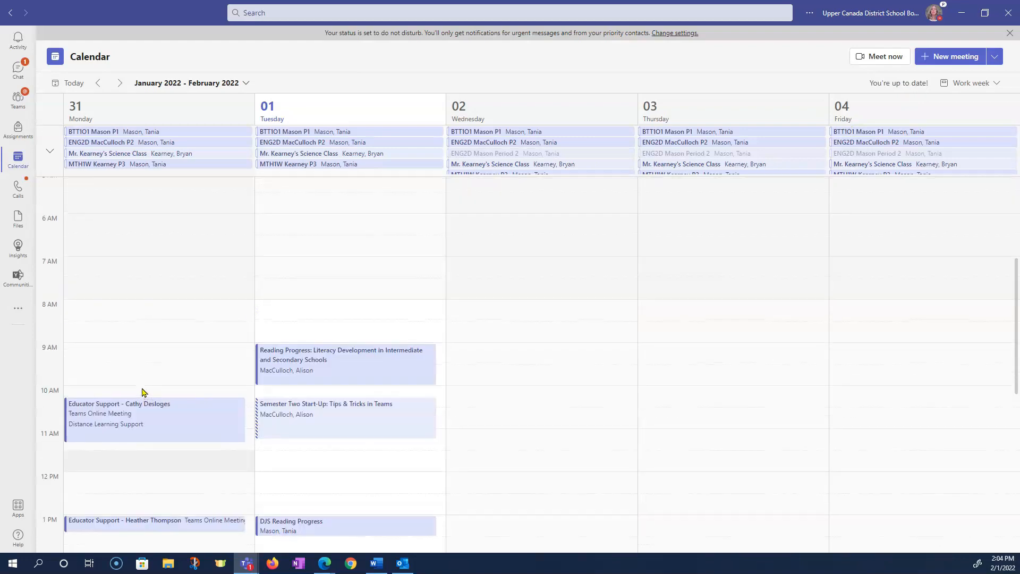
pyautogui.scroll(-7, 557, 292)
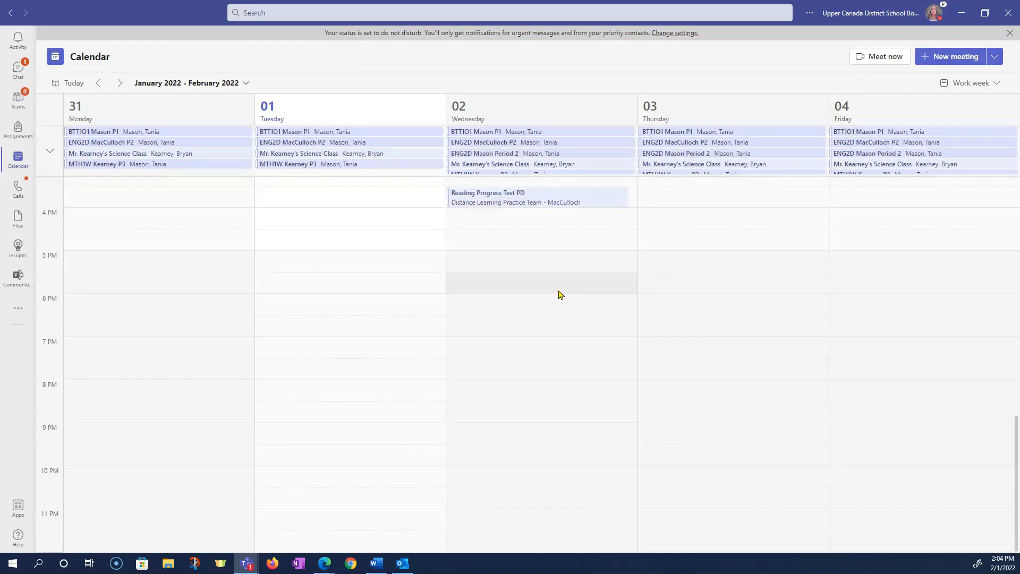
pyautogui.scroll(10, 559, 294)
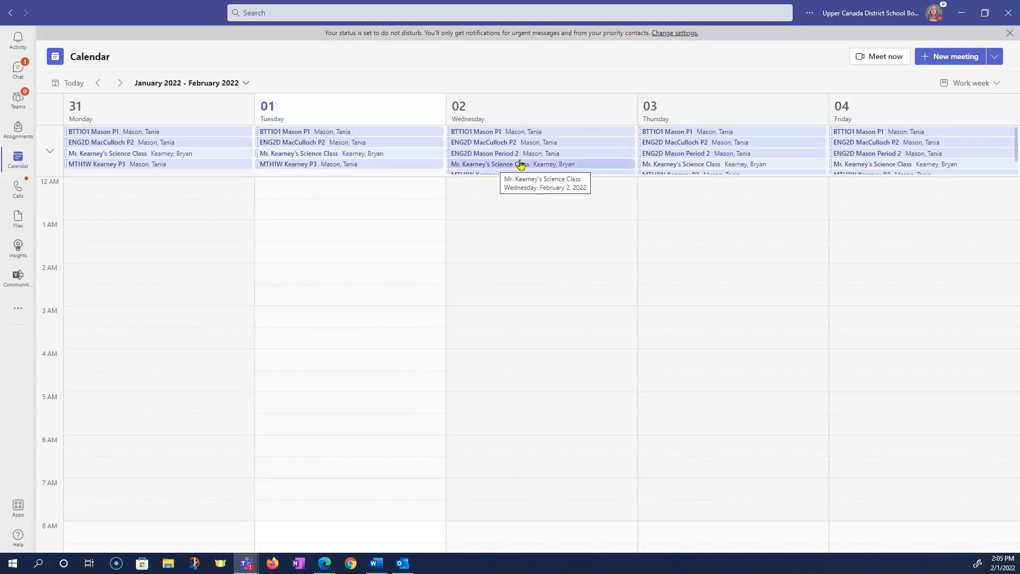
pyautogui.click(655, 159)
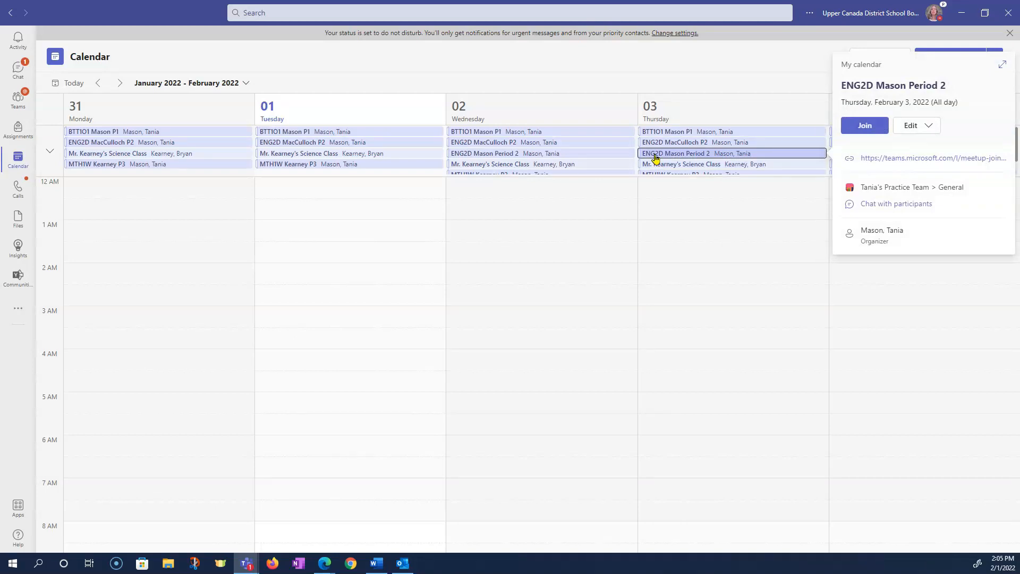
pyautogui.click(858, 126)
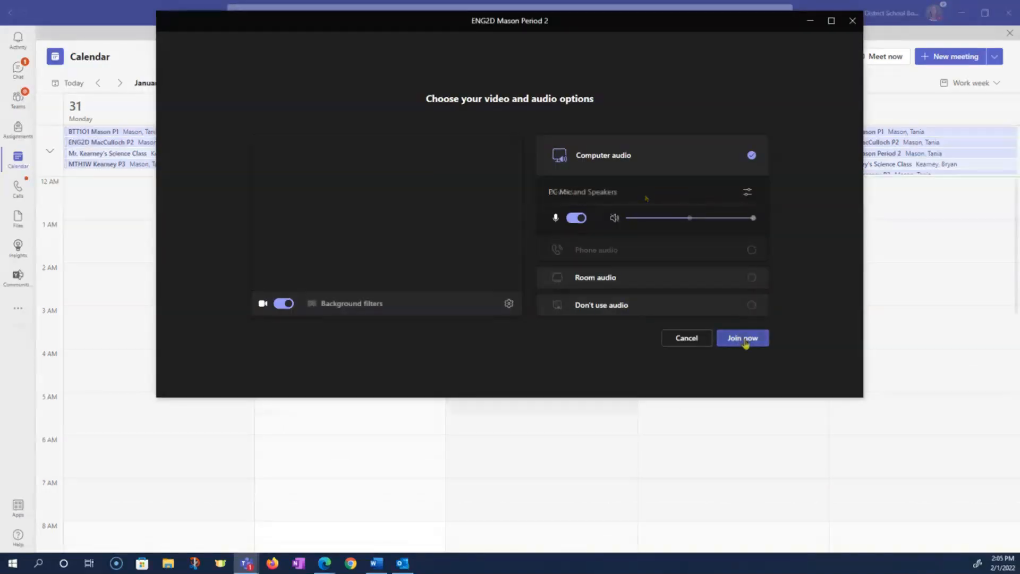
pyautogui.click(742, 338)
# View the full details of the Wednesday, February 2 occurrence of the new ENG2D Period 2 meeting and close them.
pyautogui.moveTo(243, 563)
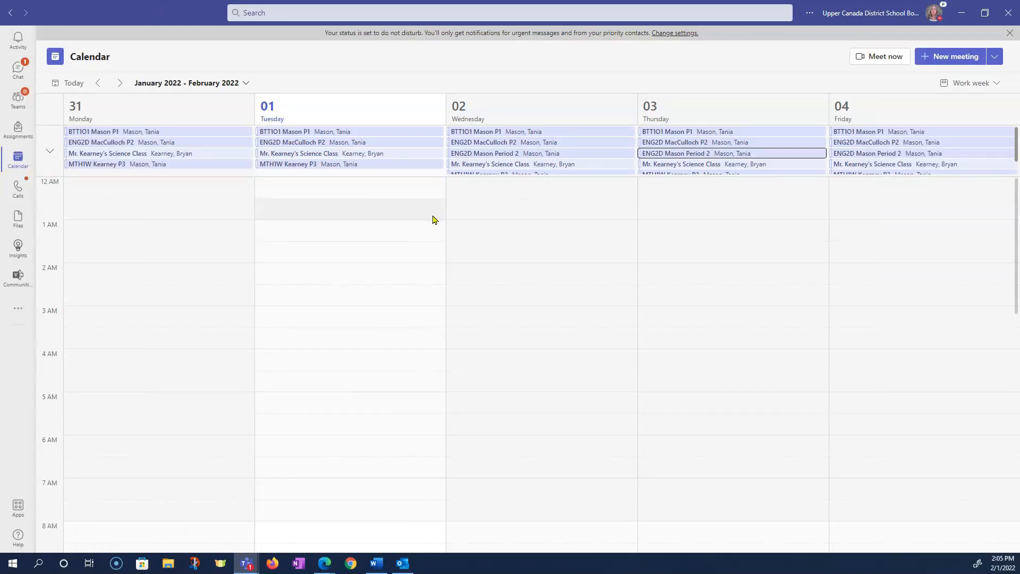
pyautogui.click(495, 158)
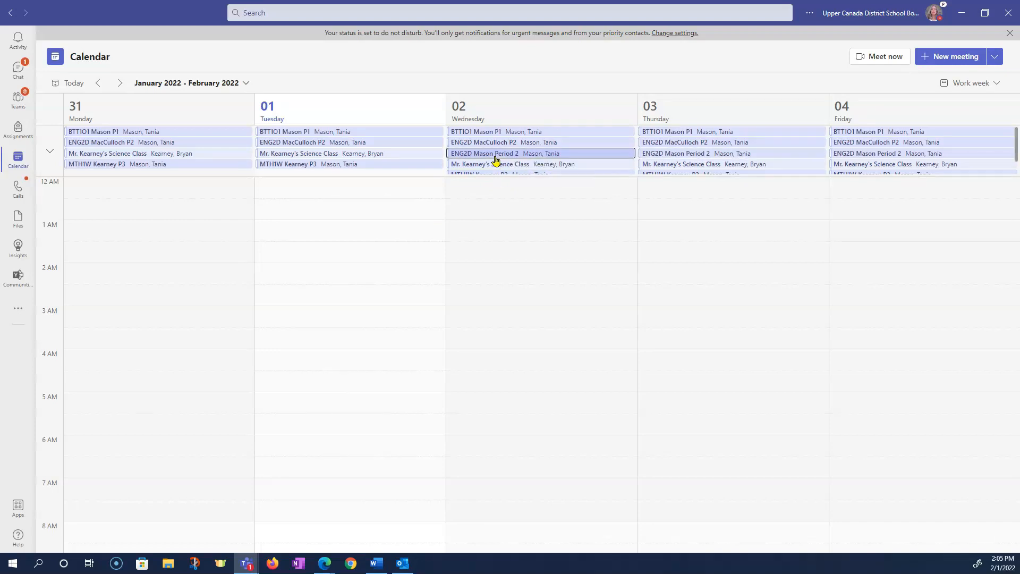
pyautogui.doubleClick(495, 157)
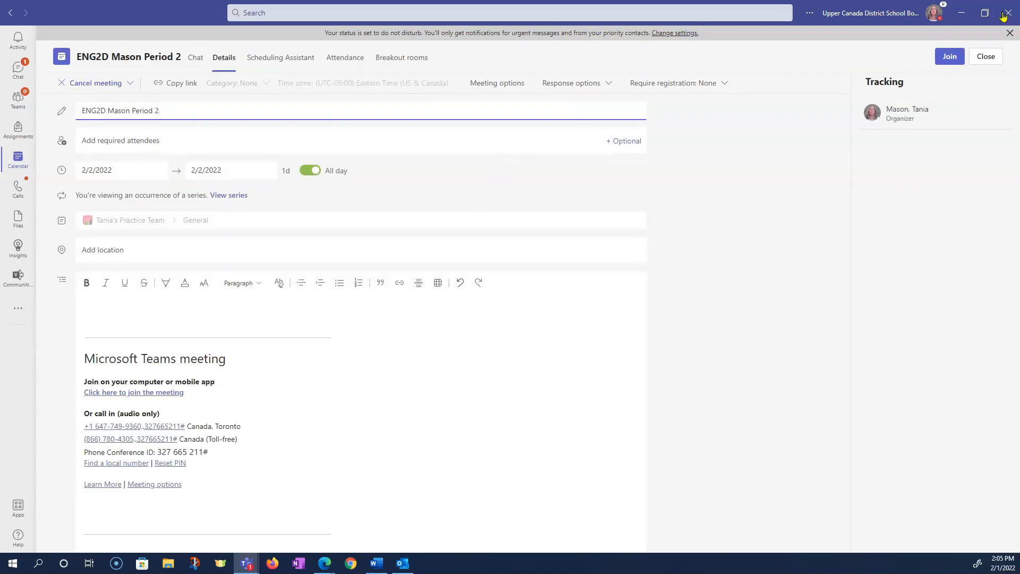
pyautogui.click(985, 63)
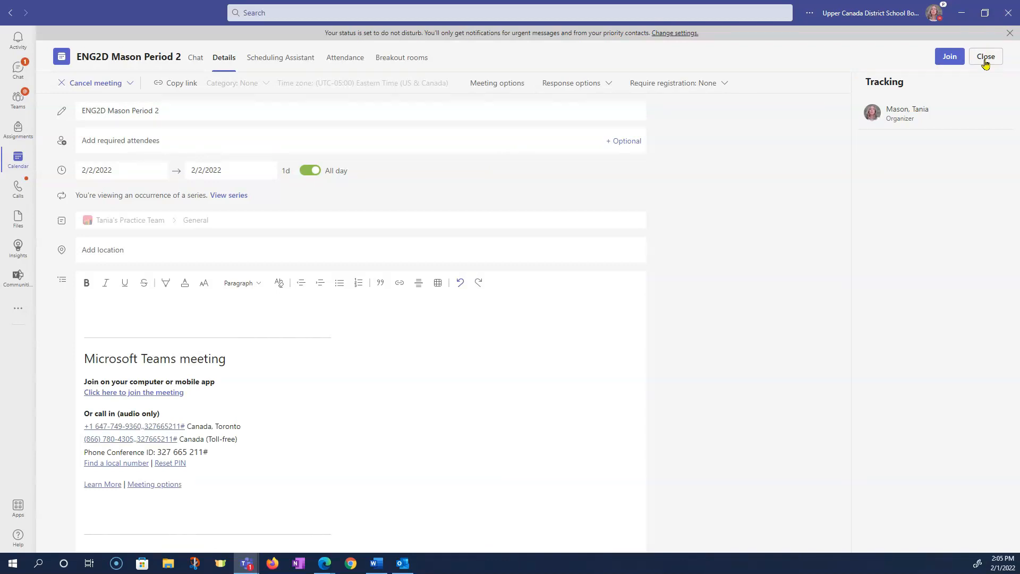
pyautogui.click(985, 62)
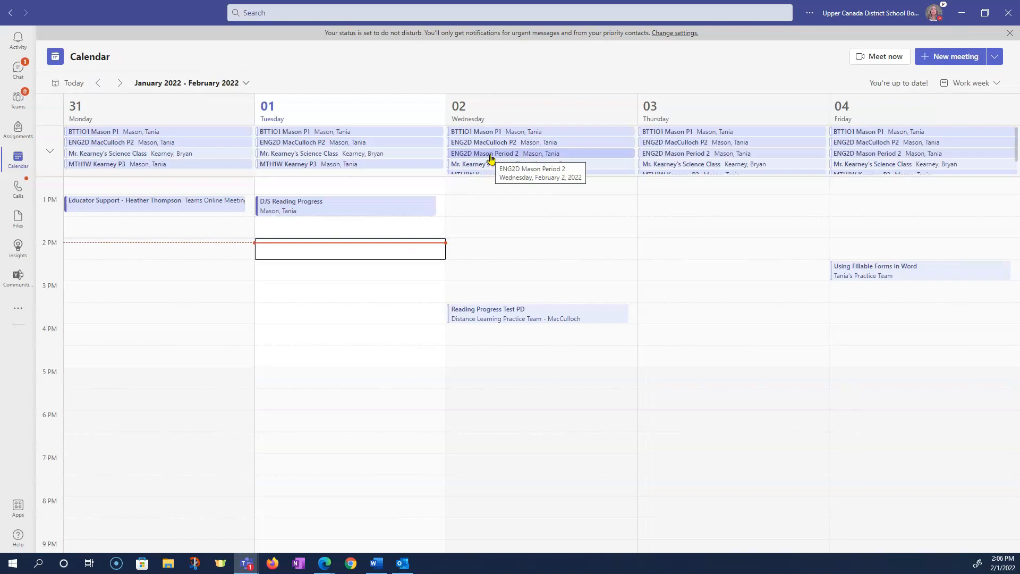
# Open the whole ENG2D Period 2 meeting series for editing from its Wednesday, February 2 occurrence and bring up its meeting options.
pyautogui.click(492, 154)
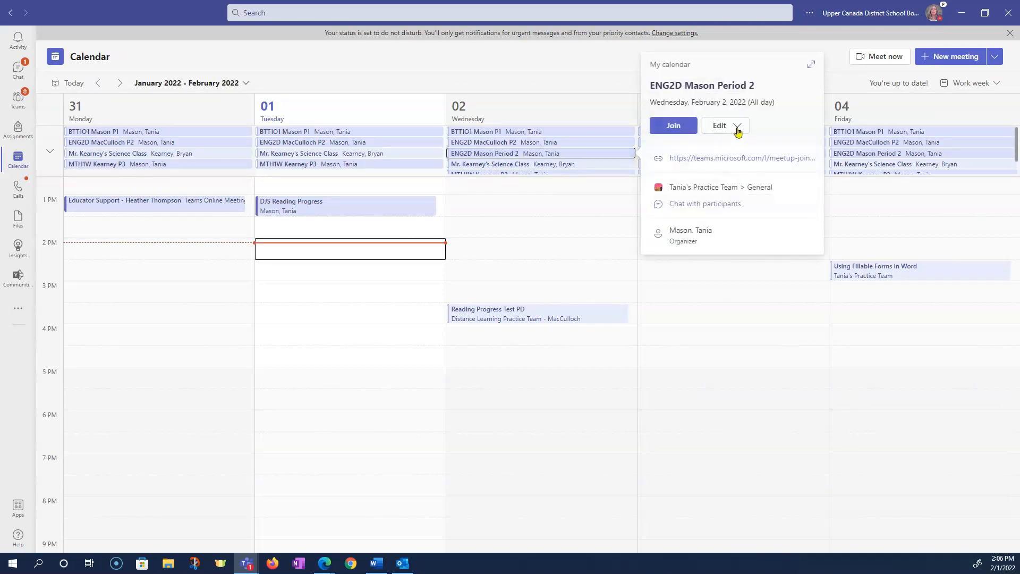
pyautogui.click(738, 126)
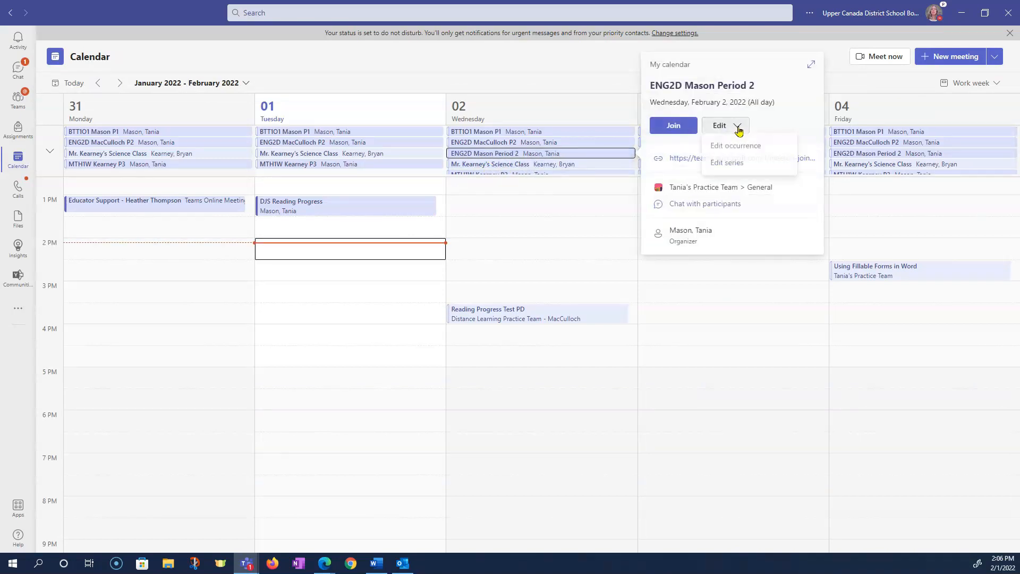
pyautogui.click(730, 170)
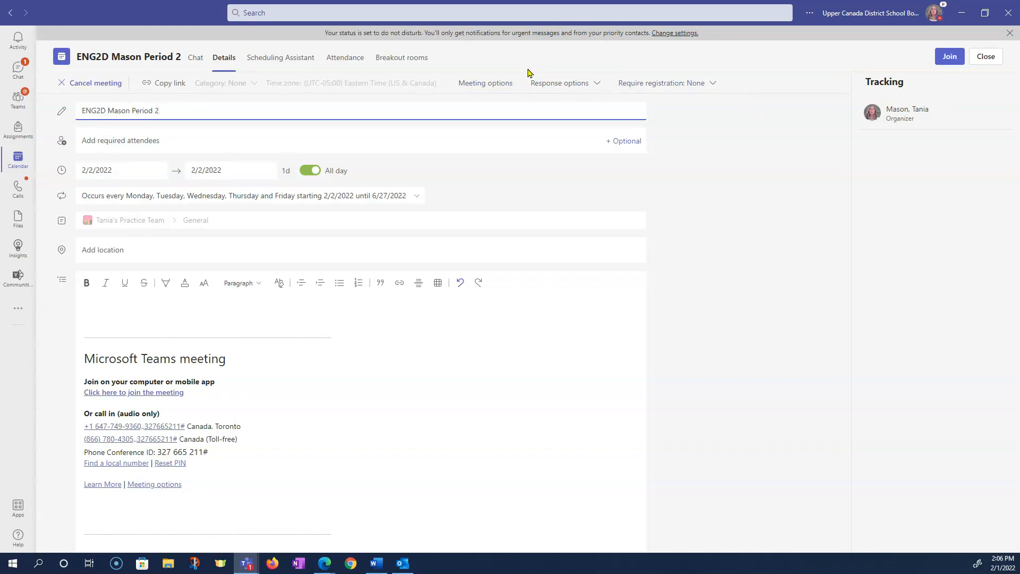
pyautogui.click(489, 89)
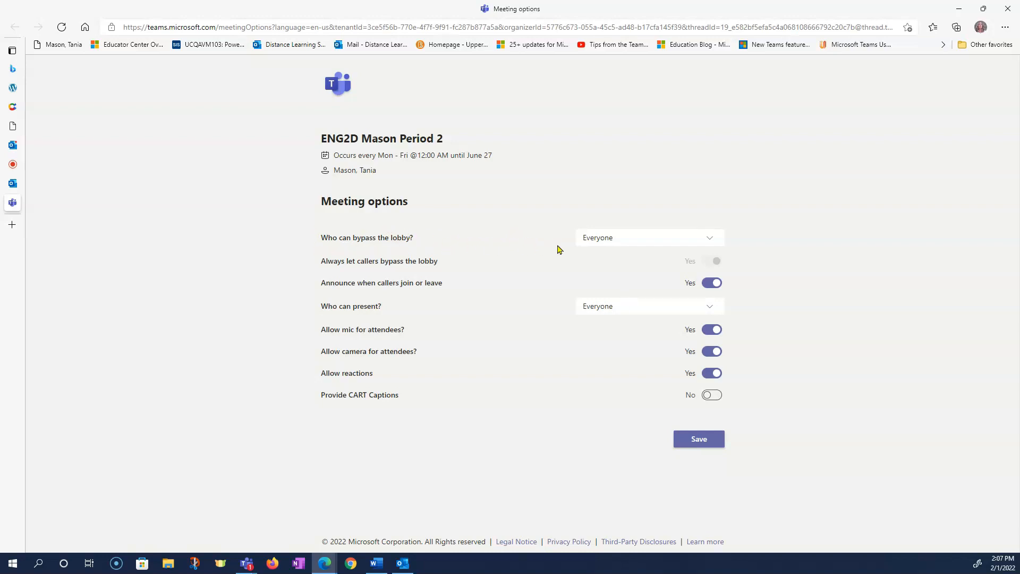
# Set both who can bypass the lobby and who can present to Only me.
pyautogui.click(711, 244)
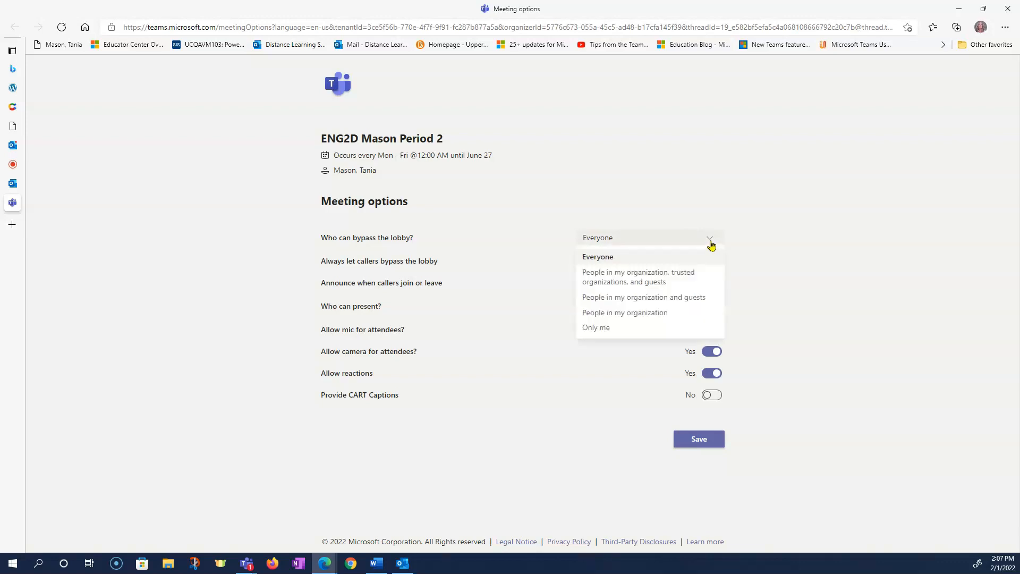
pyautogui.click(626, 328)
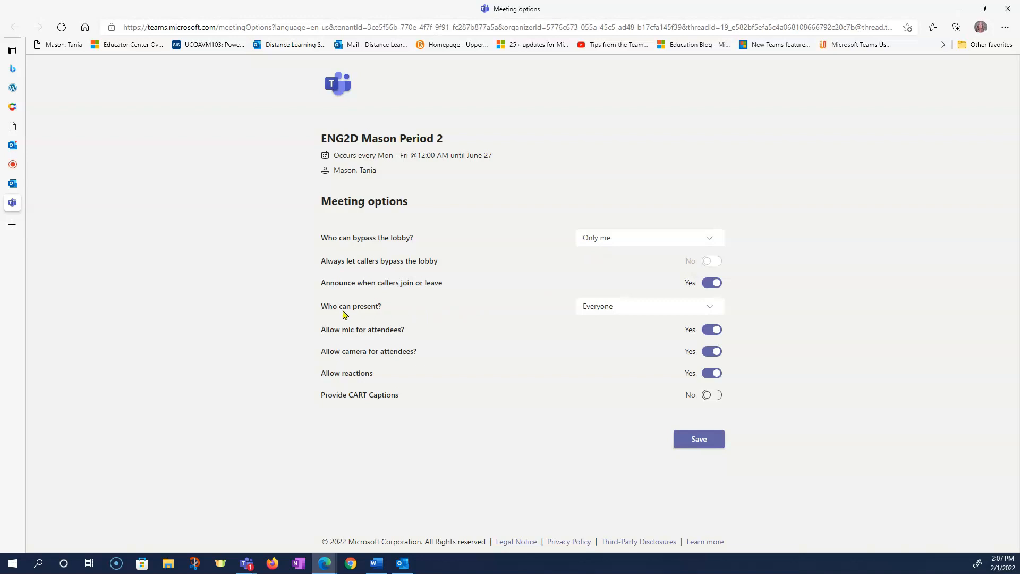
pyautogui.click(710, 312)
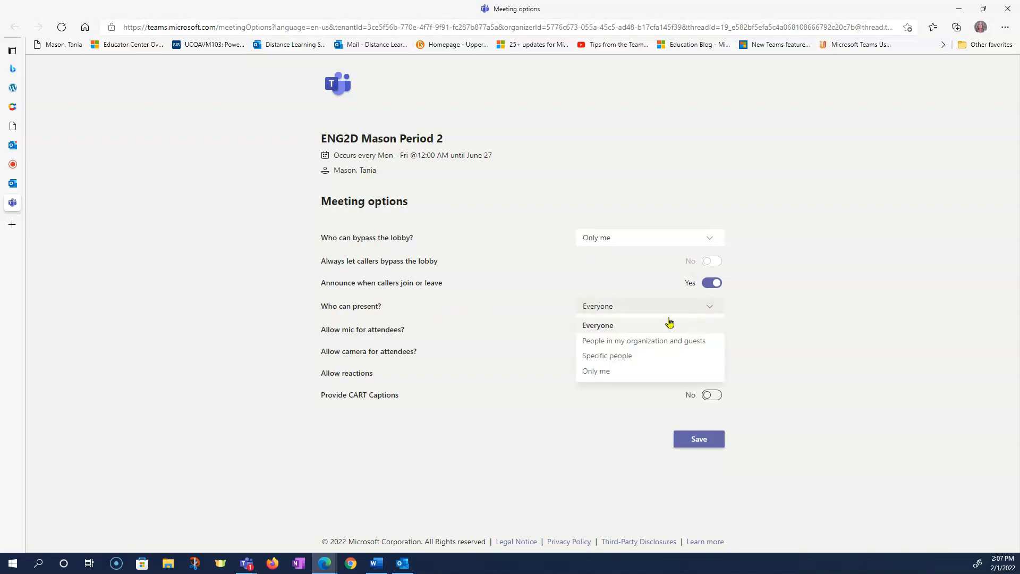
pyautogui.click(623, 372)
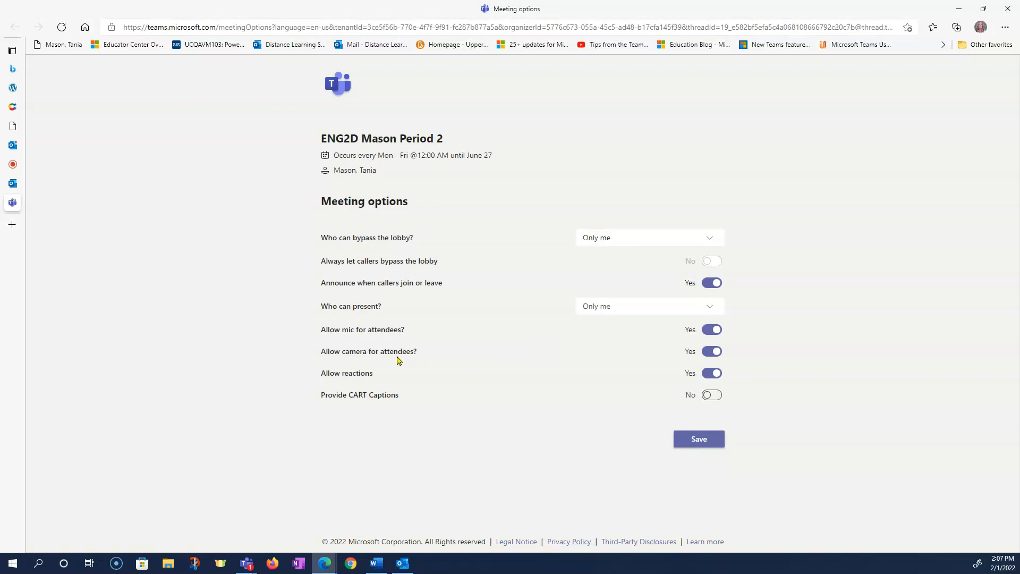
# Turn off the camera and mic for attendees and save the meeting options.
pyautogui.click(705, 355)
pyautogui.click(707, 331)
pyautogui.click(698, 445)
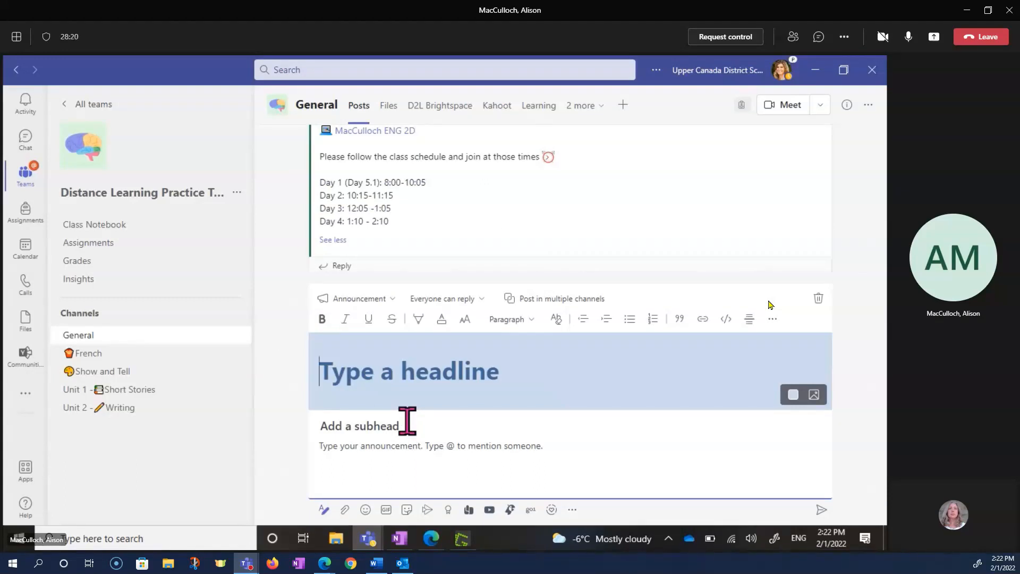
# Enter the announcement headline "ENG 2D Class Meeting Link" and the subhead "Here is the link to join the synchronous meetings".
pyautogui.write('D C')
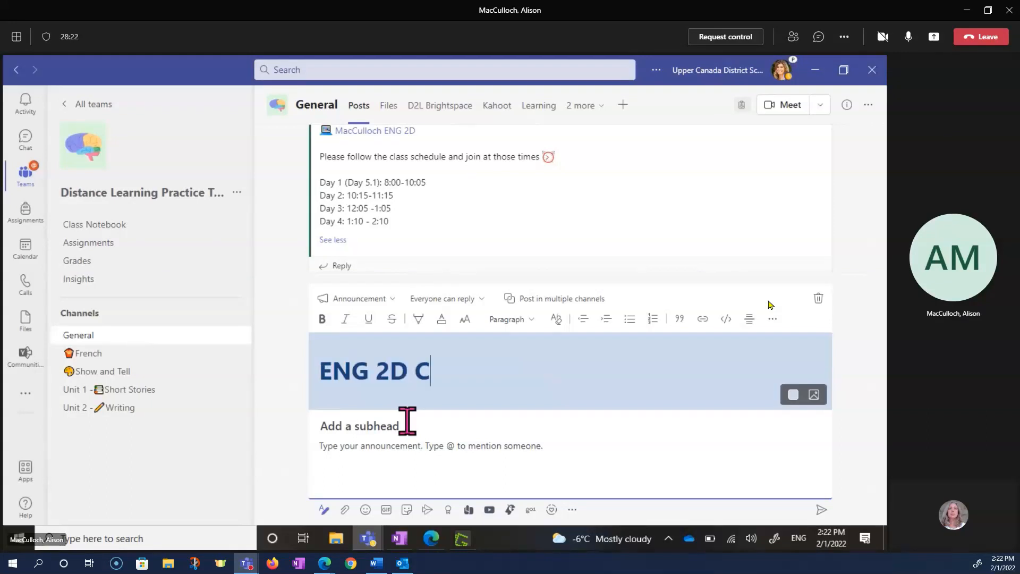
pyautogui.write('lass Meeti')
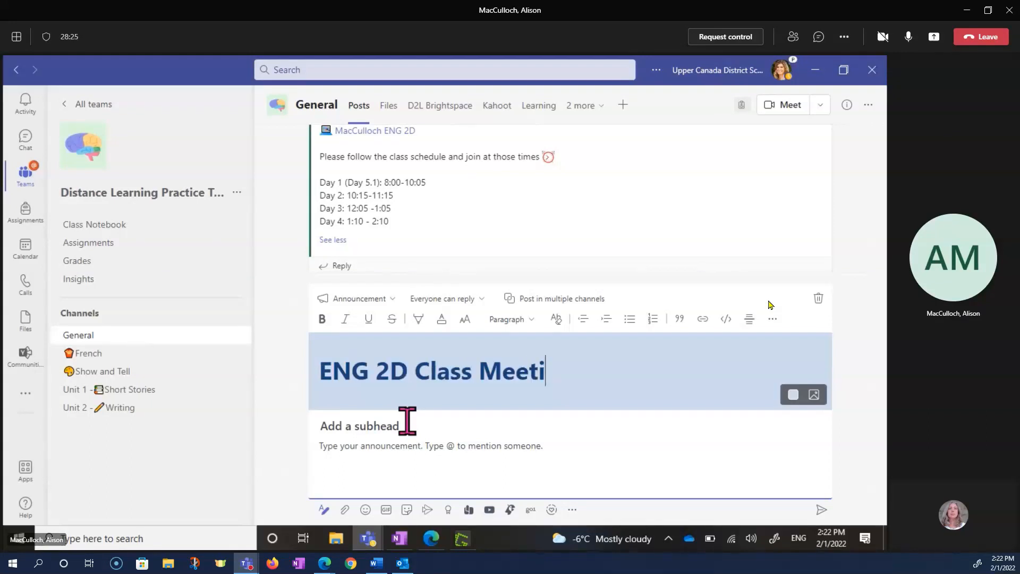
pyautogui.write('ng LinkHere is the link to join the synchronous e')
pyautogui.press('BackSpace')
pyautogui.write('meetings')
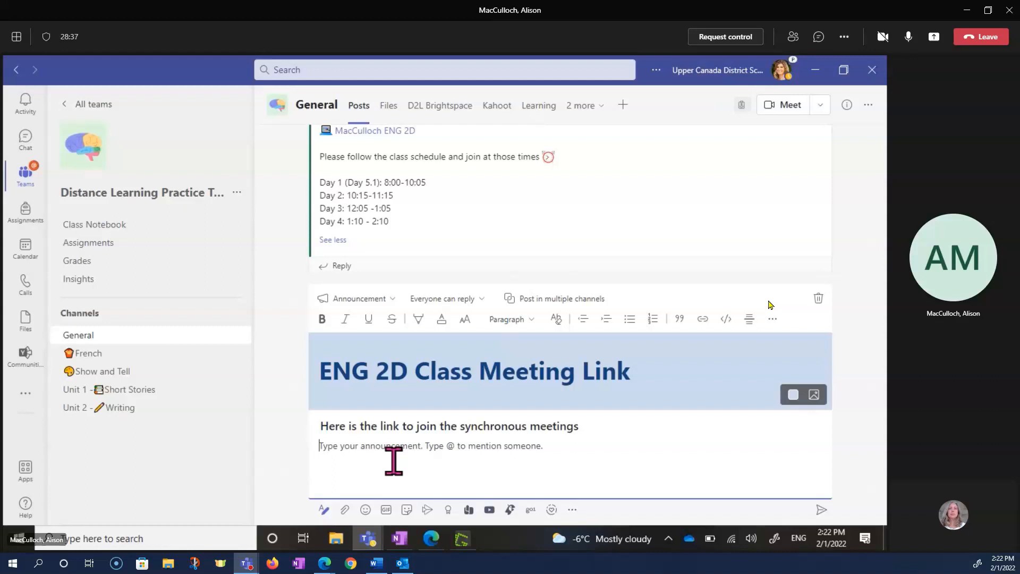
# Mention the Distance Learning Practice Team in the announcement body and add the Day 1 to Day 4 schedule from the earlier post below it.
pyautogui.write('@d')
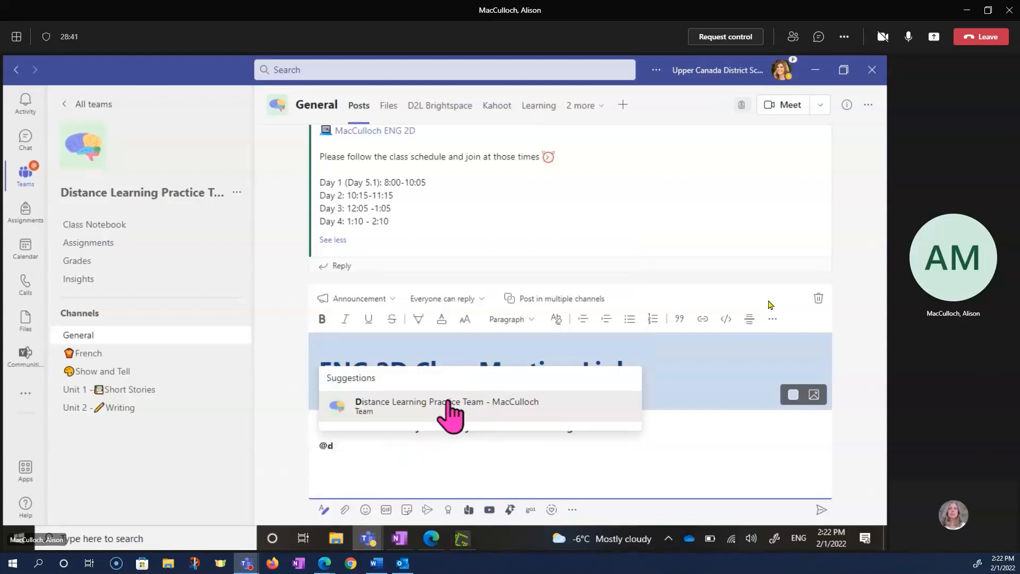
pyautogui.click(448, 403)
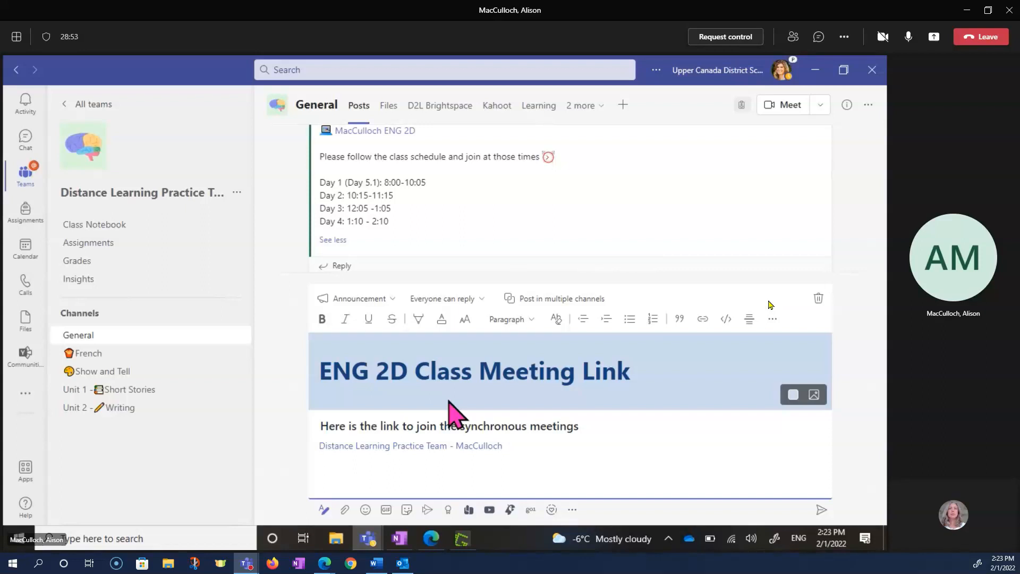
pyautogui.write('Day 1 (Day 5.1): 8:00-10:05 Day 2: 10:15-11:15 Day 3: 12:05 -1:05 Day 4: 1:10 - 2:10')
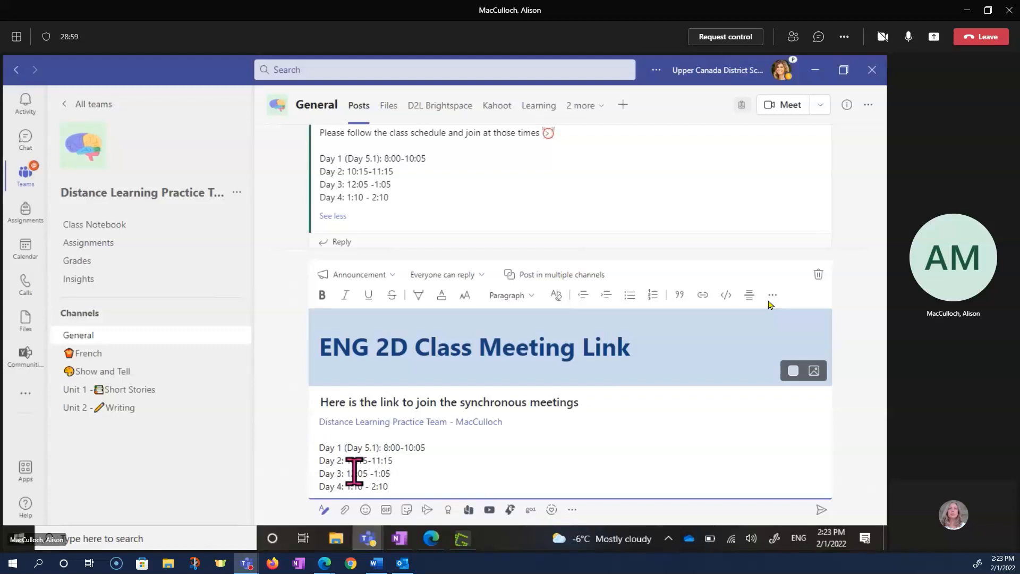
# Add "Please click here to join our daily class meeting. OR look for the camera icon." above the schedule, followed by blank lines.
pyautogui.click(322, 449)
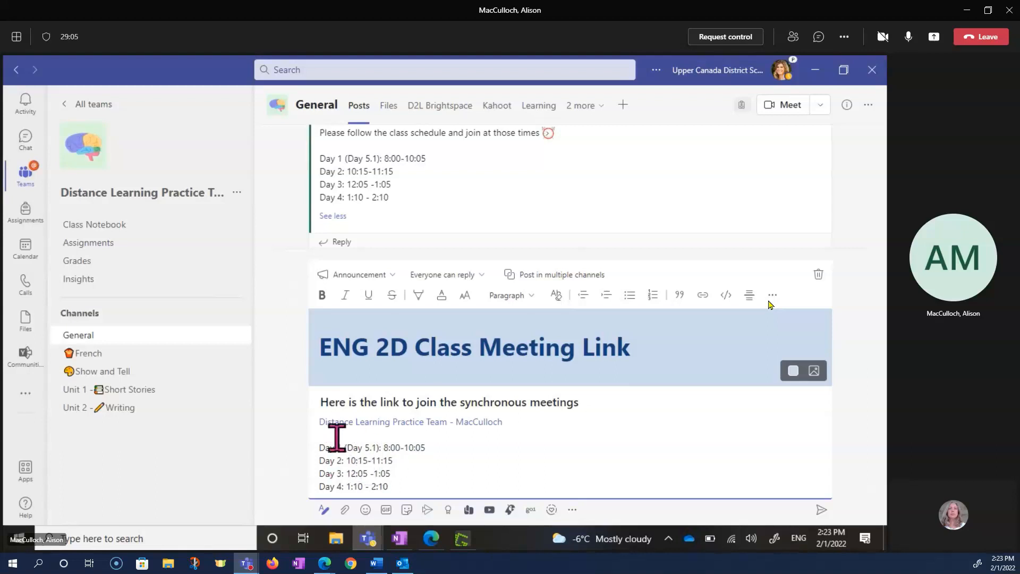
pyautogui.press('Return')
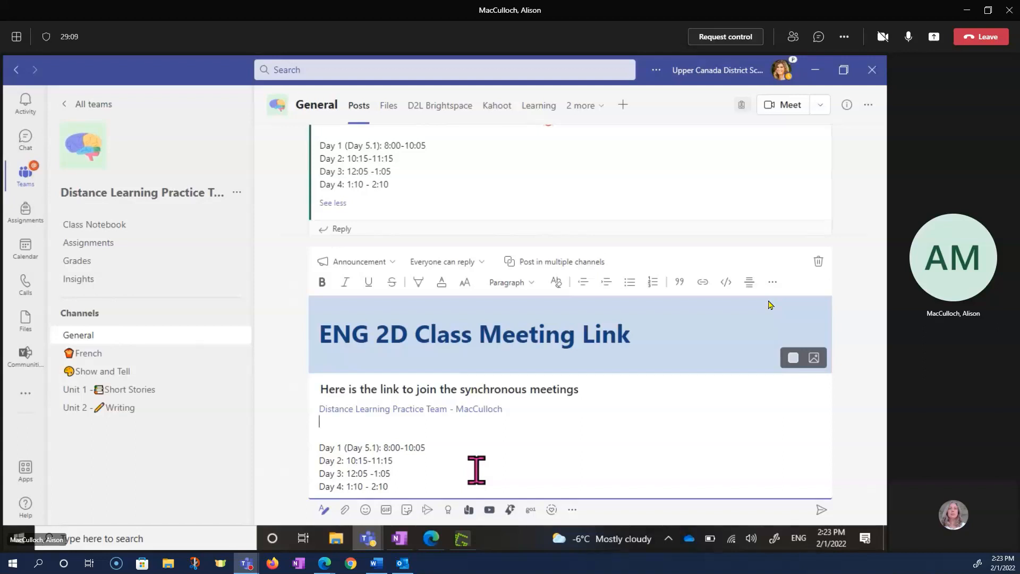
pyautogui.press('Return')
pyautogui.write('Please click here to join')
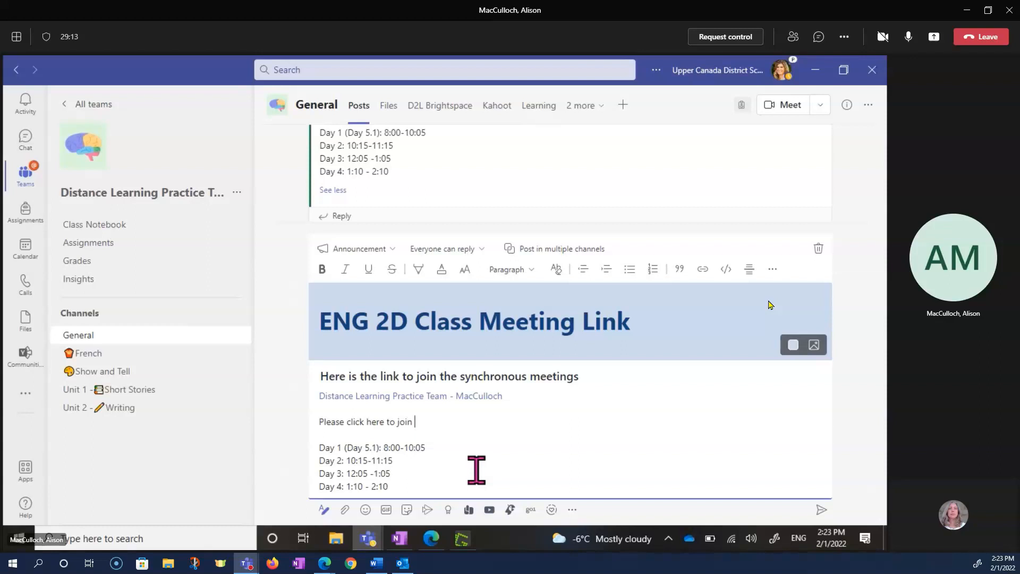
pyautogui.write(' our daily class meeting. OR look for the camera icon')
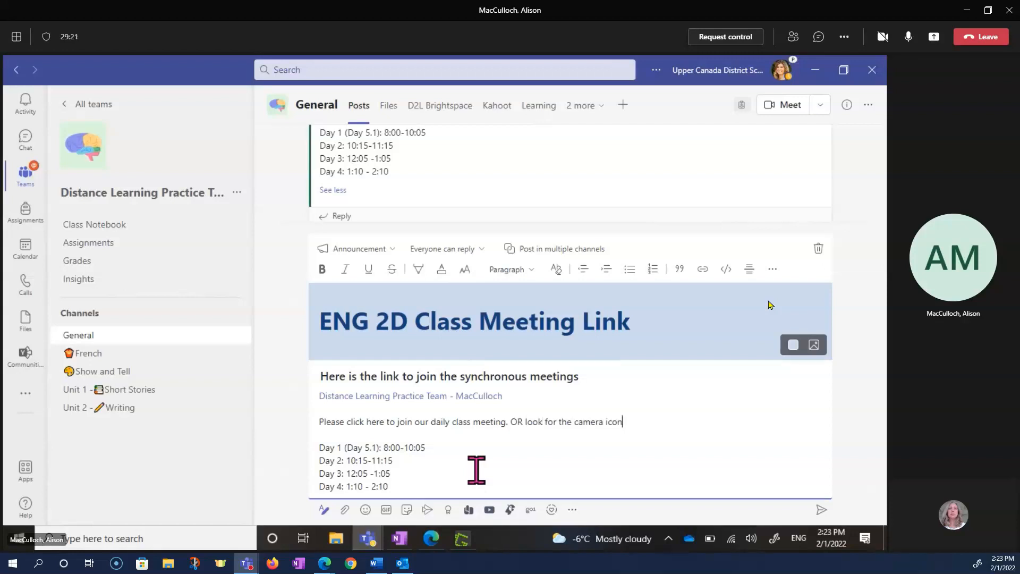
pyautogui.press('Return')
pyautogui.press('Return')
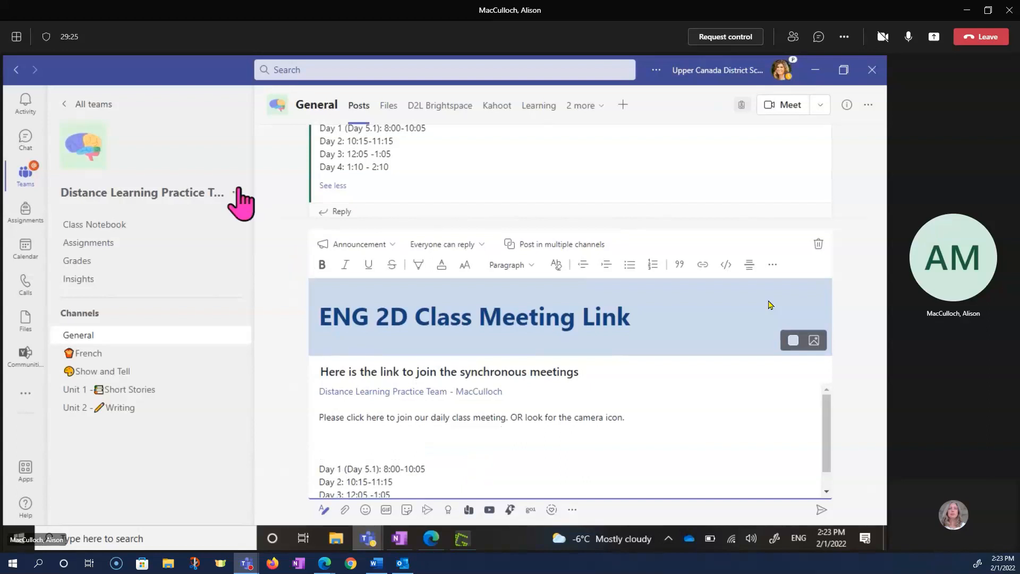
# Copy the join link from the calendar details of the Wednesday, February 2 ENG2D Period 2 meeting and close them.
pyautogui.click(25, 248)
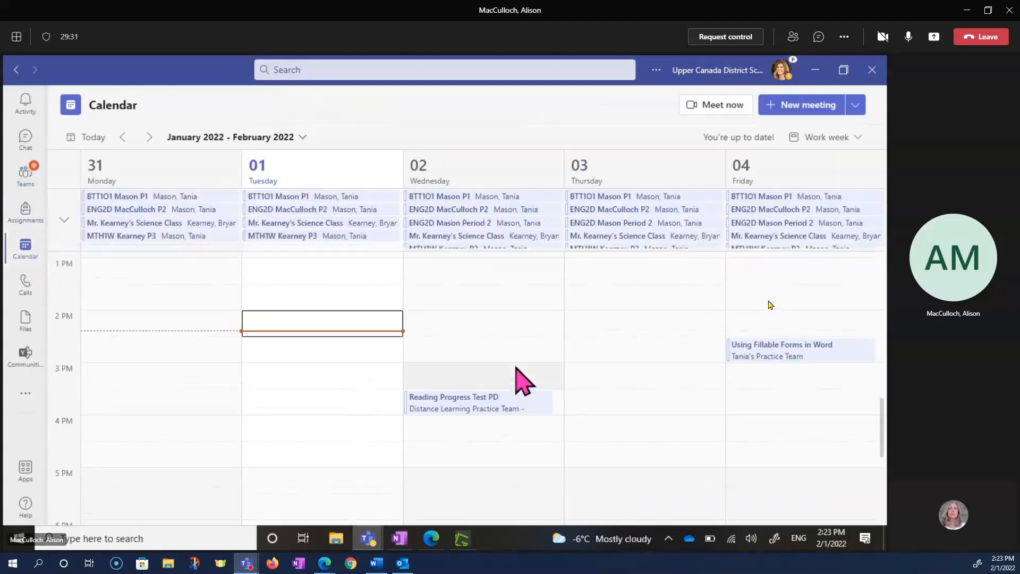
pyautogui.click(505, 223)
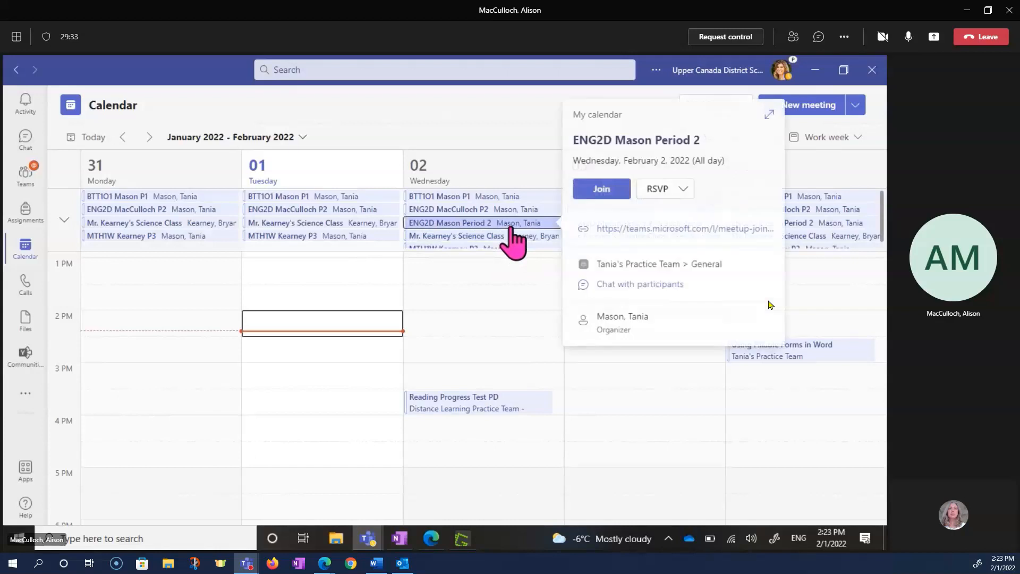
pyautogui.click(775, 114)
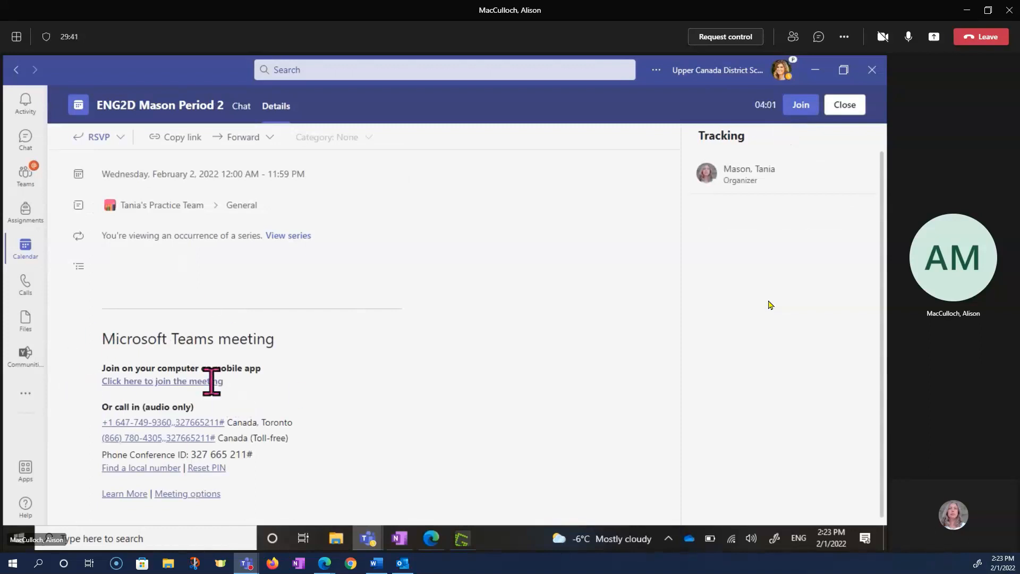
pyautogui.moveTo(222, 381); pyautogui.dragTo(79, 381)
pyautogui.rightClick(137, 385)
pyautogui.click(151, 392)
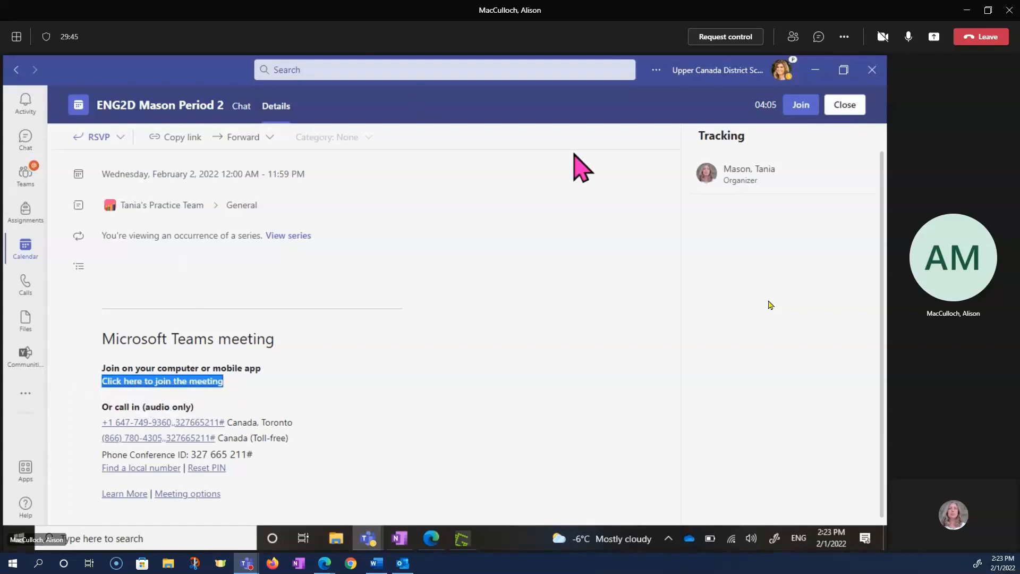
pyautogui.click(848, 109)
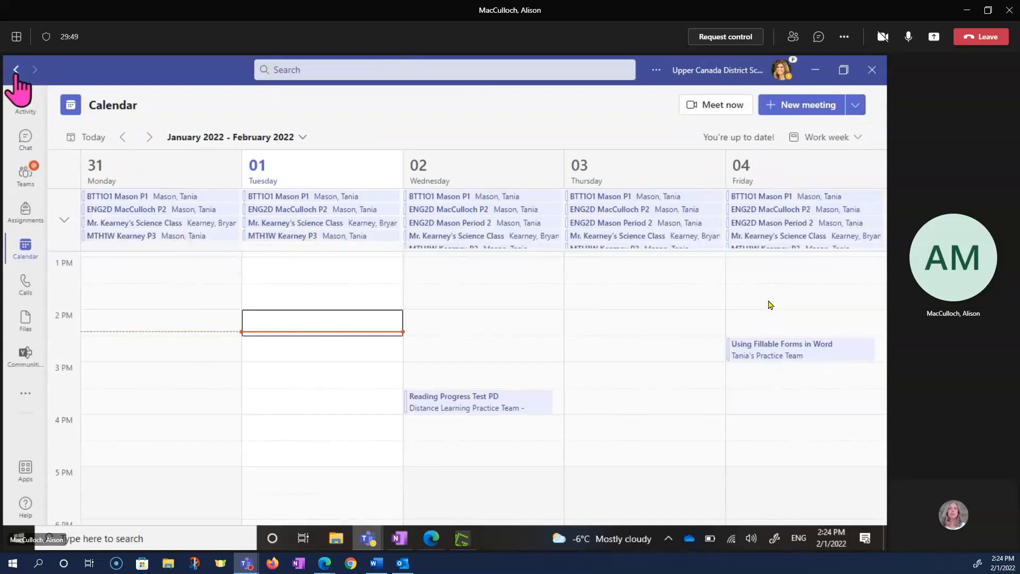
# Return to the announcement draft in the Distance Learning Practice Team and place the cursor on the blank line above the schedule.
pyautogui.moveTo(16, 73)
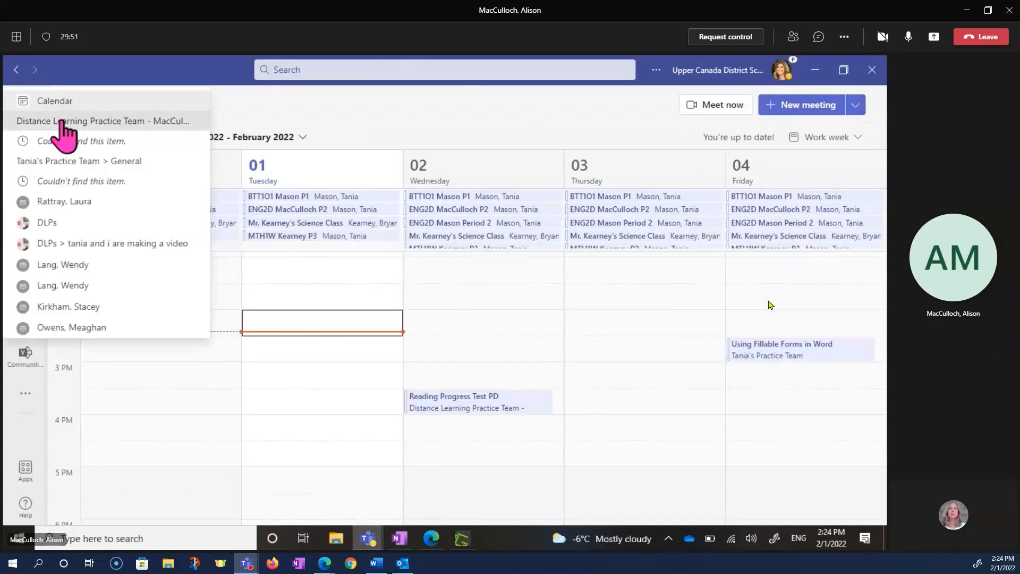
pyautogui.click(63, 121)
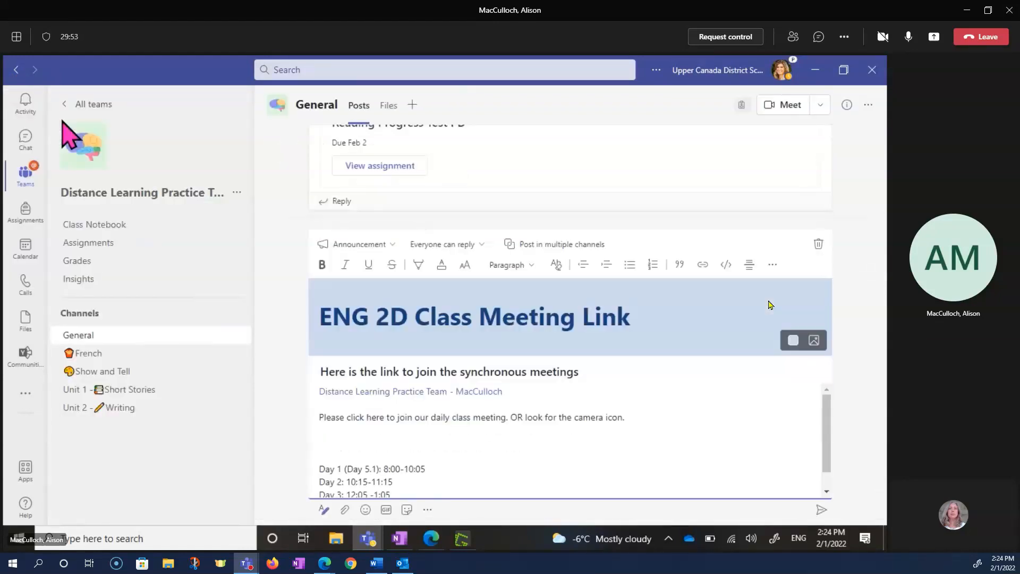
pyautogui.click(361, 439)
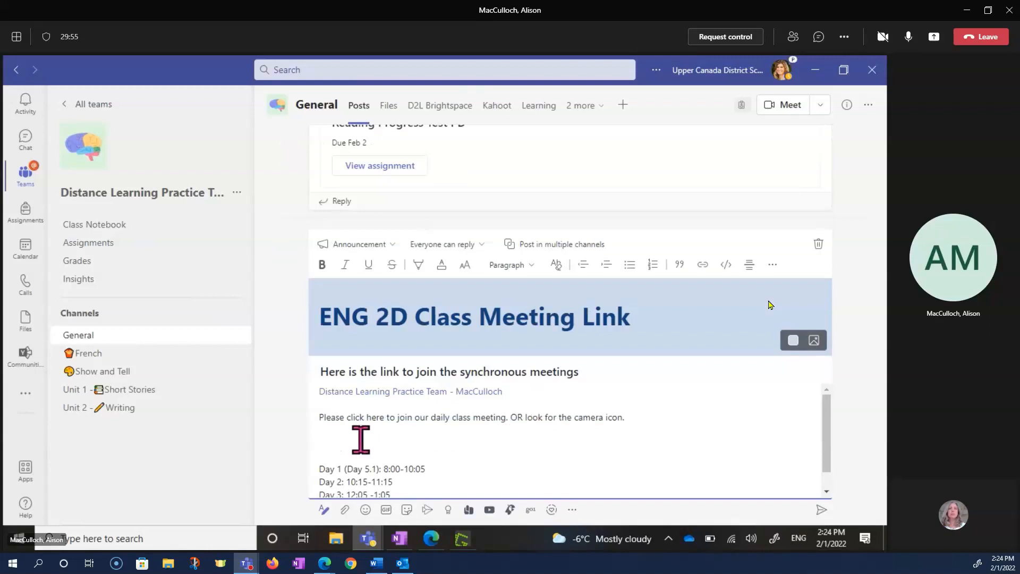
# Paste the full meeting address above the schedule, delete it again and restore the blank line.
pyautogui.hotkey('ctrl', 'v')
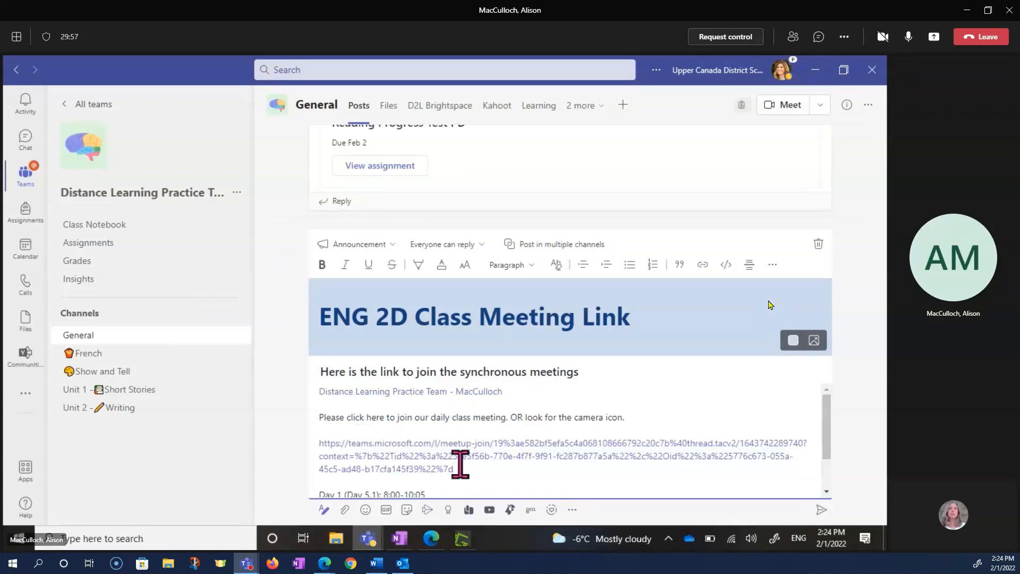
pyautogui.moveTo(376, 476); pyautogui.dragTo(307, 461)
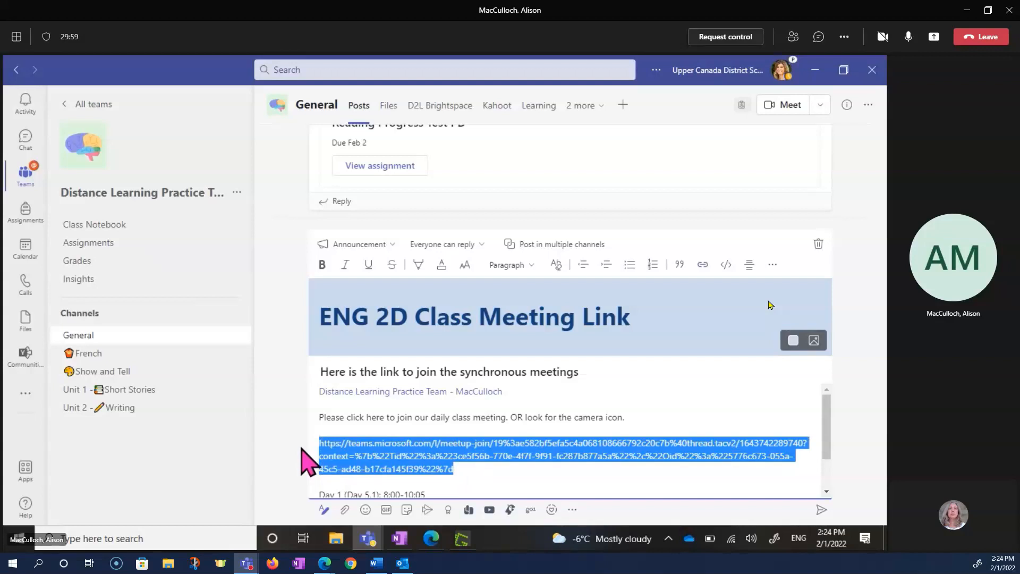
pyautogui.press('BackSpace')
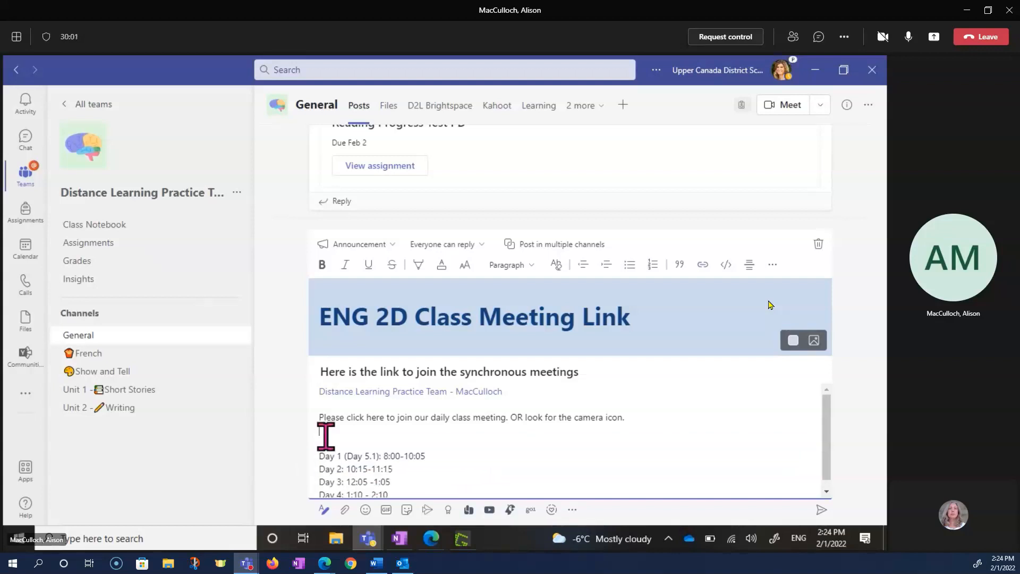
pyautogui.press('Return')
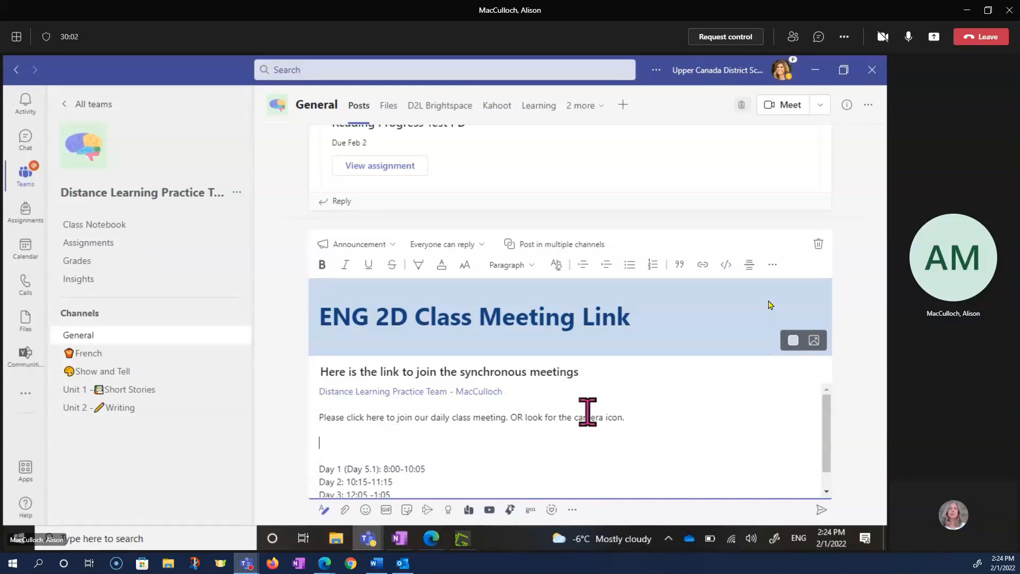
# Insert a link with the display text "ENG 2D Daily Class Meeting Link" above the schedule, using the copied meeting address.
pyautogui.click(703, 265)
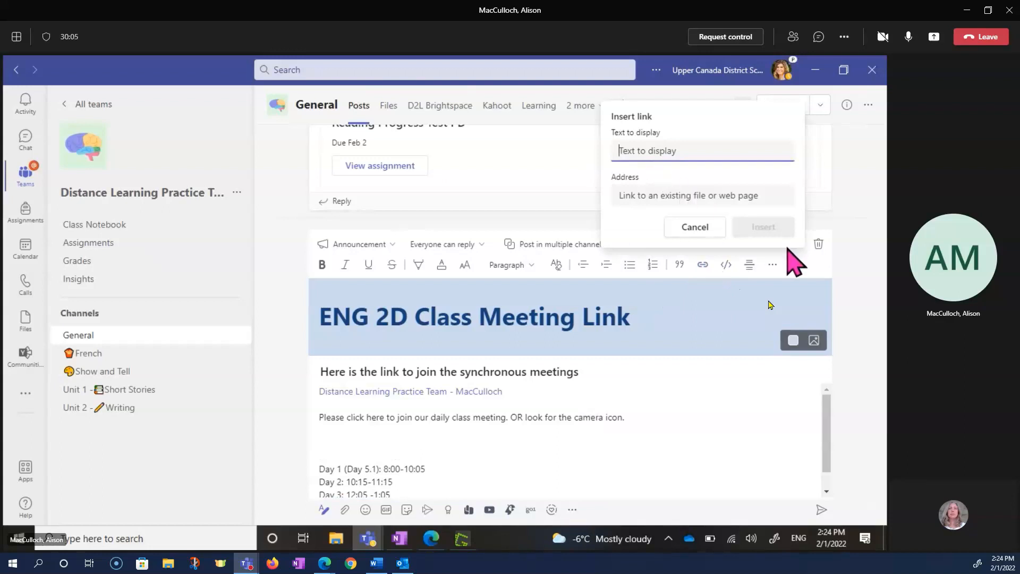
pyautogui.write('ENG ')
pyautogui.write('@D')
pyautogui.press('BackSpace')
pyautogui.press('BackSpace')
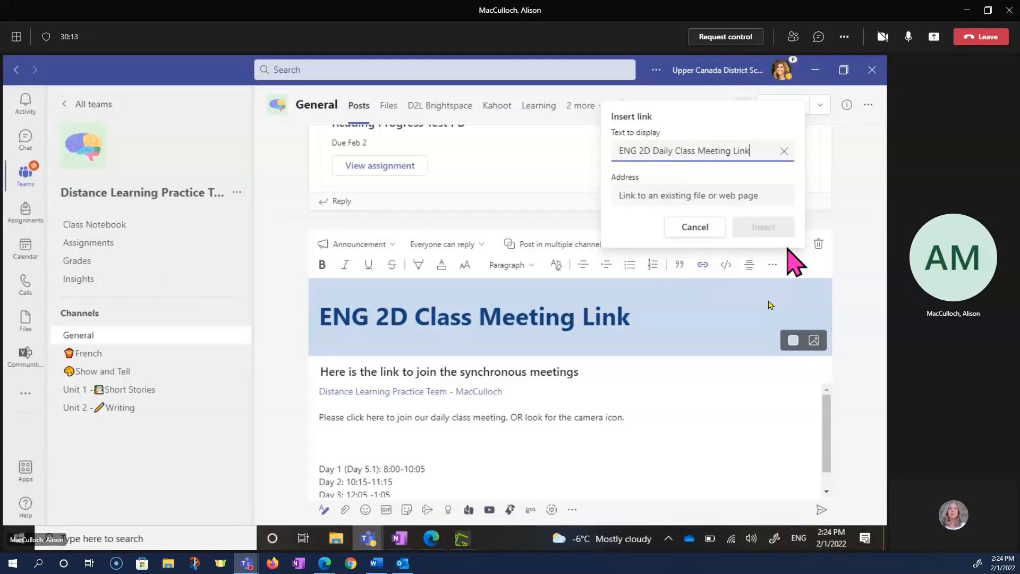
pyautogui.click(735, 200)
pyautogui.hotkey('ctrl', 'v')
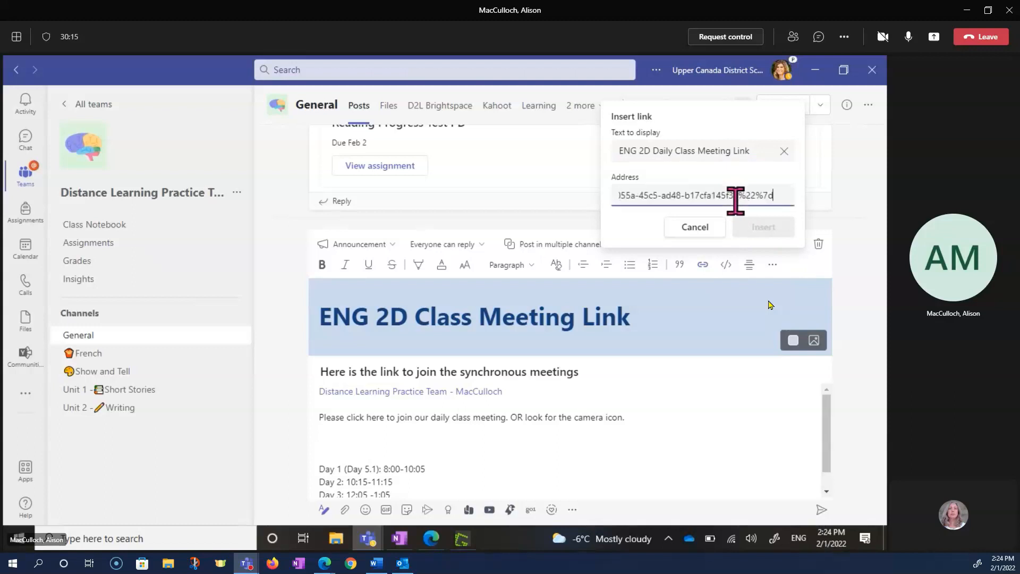
pyautogui.click(757, 229)
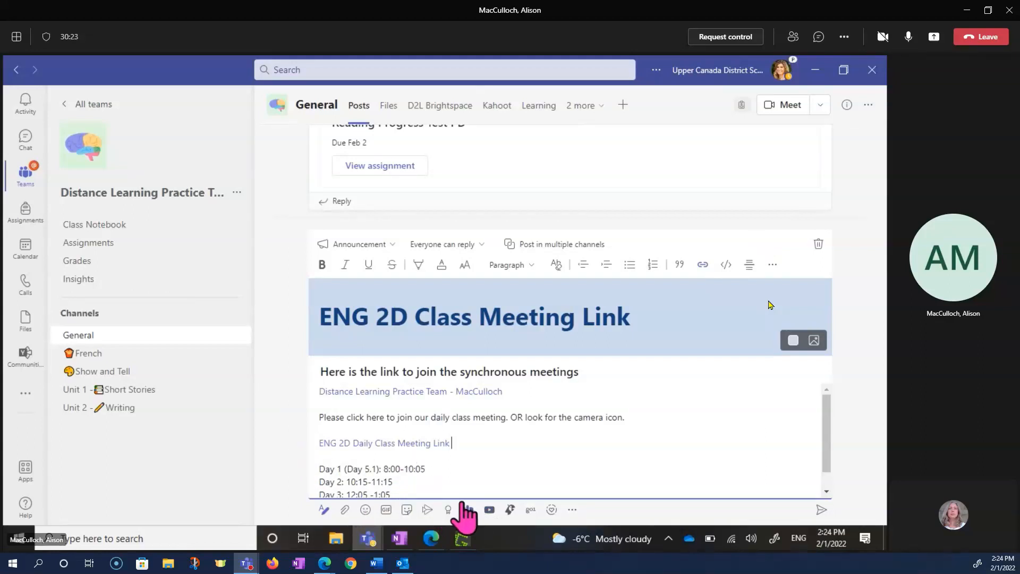
# Post the announcement to the General channel and pin it for everyone who views the channel.
pyautogui.scroll(-1, 495, 461)
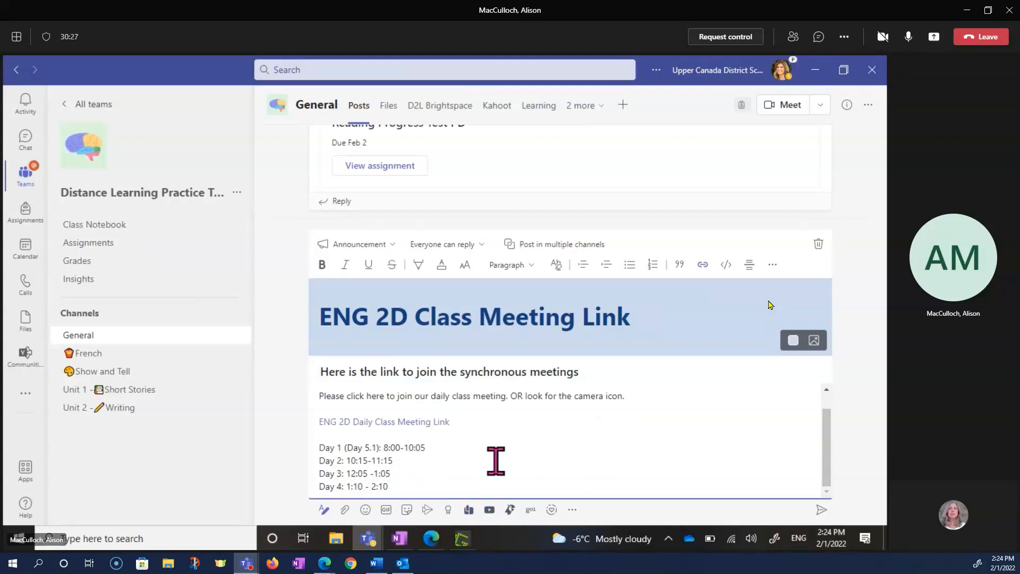
pyautogui.click(820, 509)
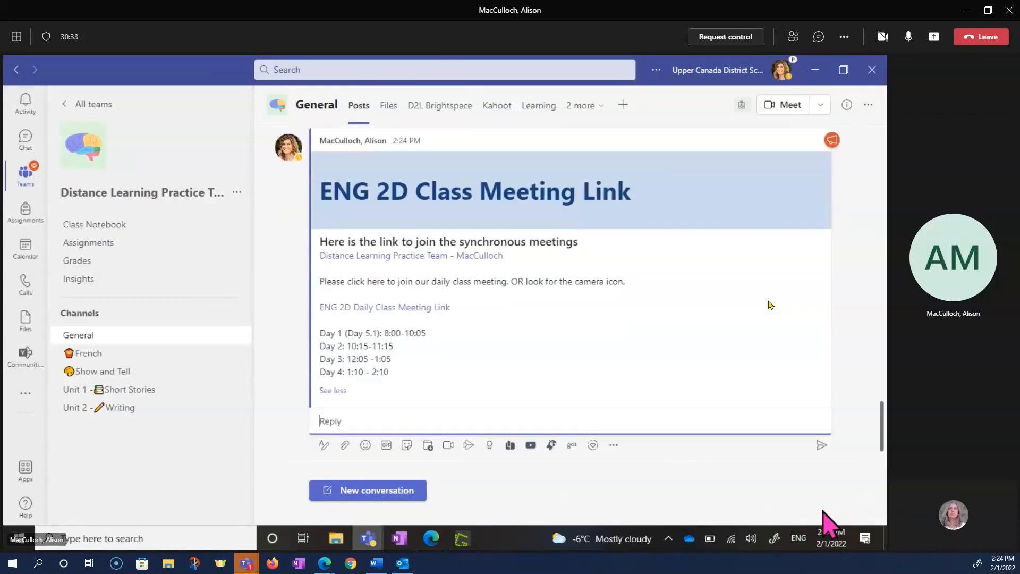
pyautogui.scroll(1, 839, 151)
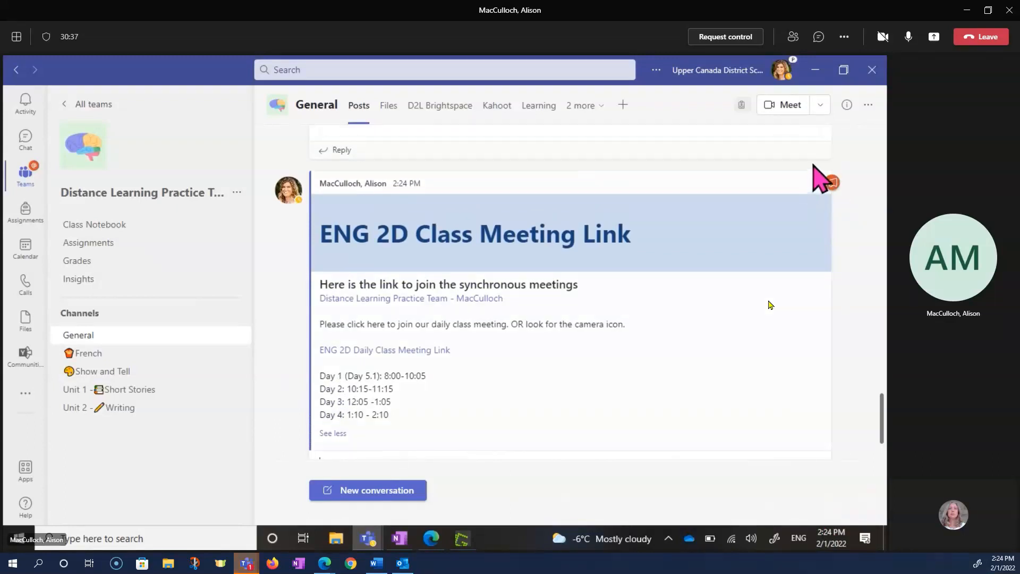
pyautogui.click(819, 162)
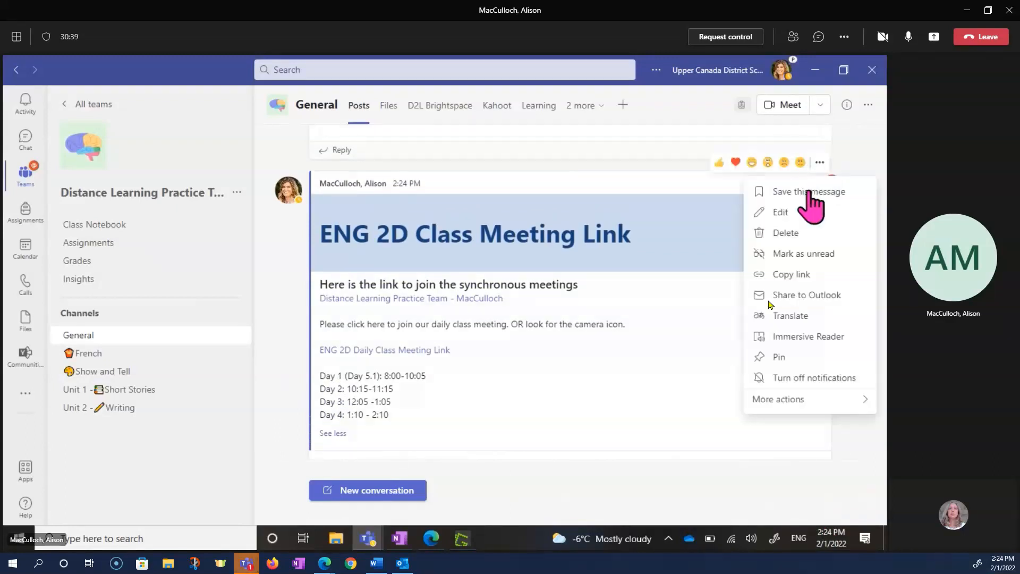
pyautogui.click(779, 357)
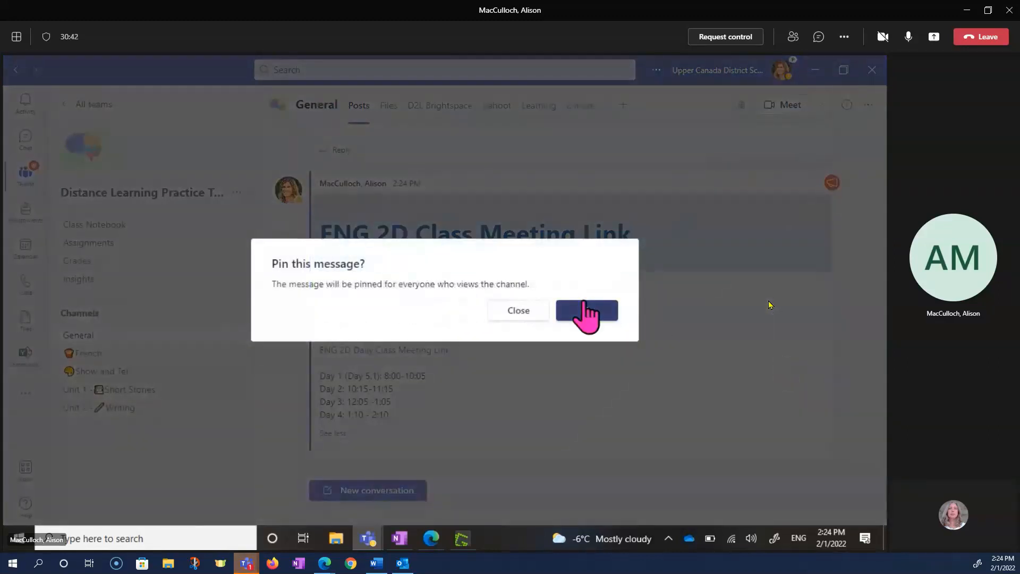
pyautogui.click(585, 310)
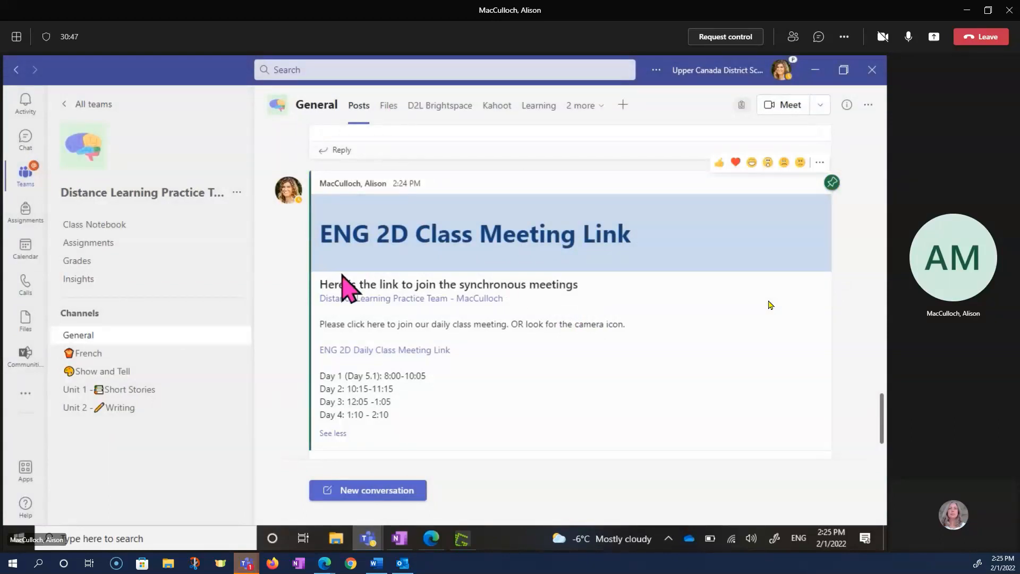
# Copy the complete pinned announcement, including its heading, meeting link and schedule, and clear the selection.
pyautogui.moveTo(320, 284); pyautogui.dragTo(462, 444)
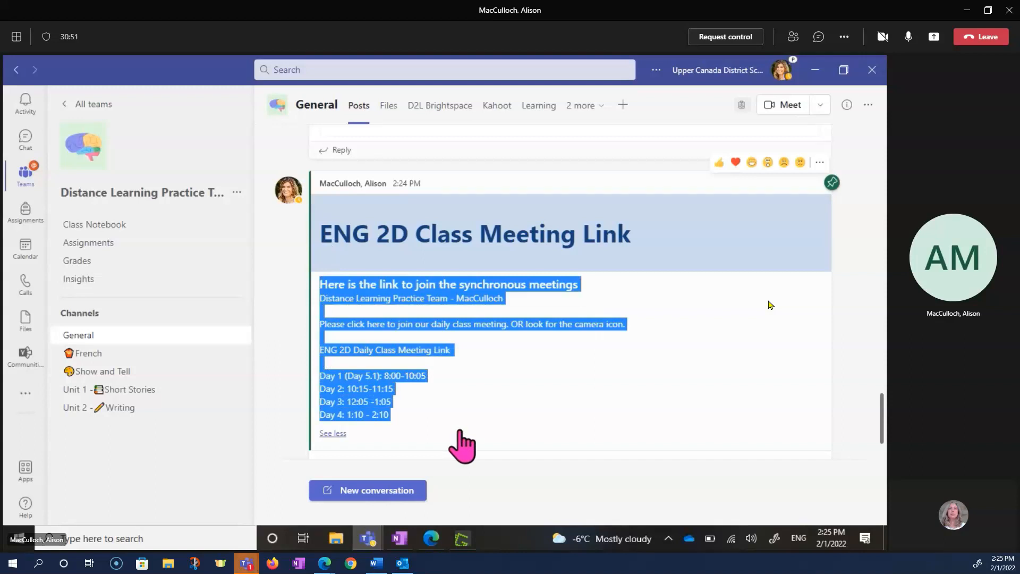
pyautogui.hotkey('ctrl', 'a')
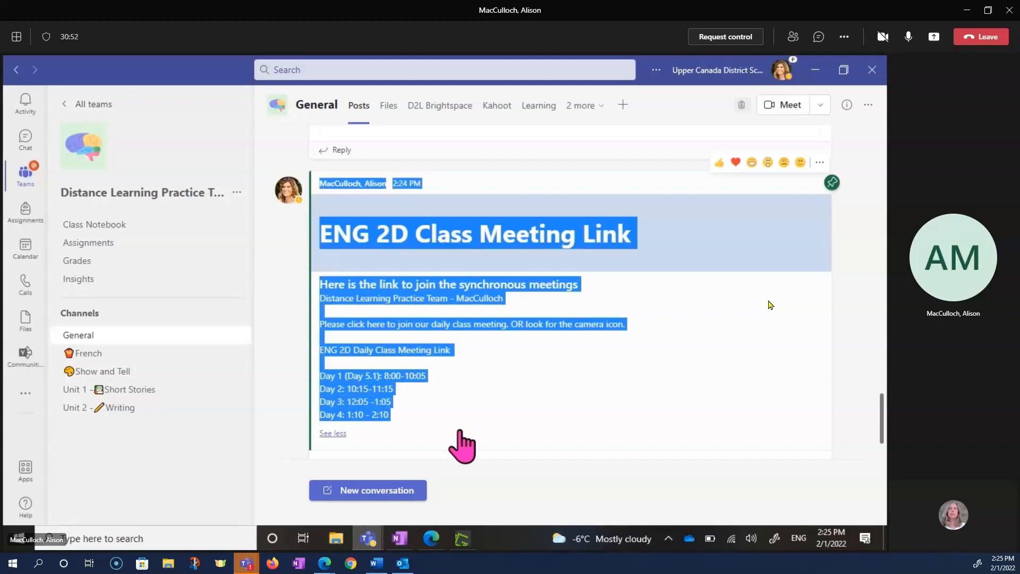
pyautogui.click(843, 357)
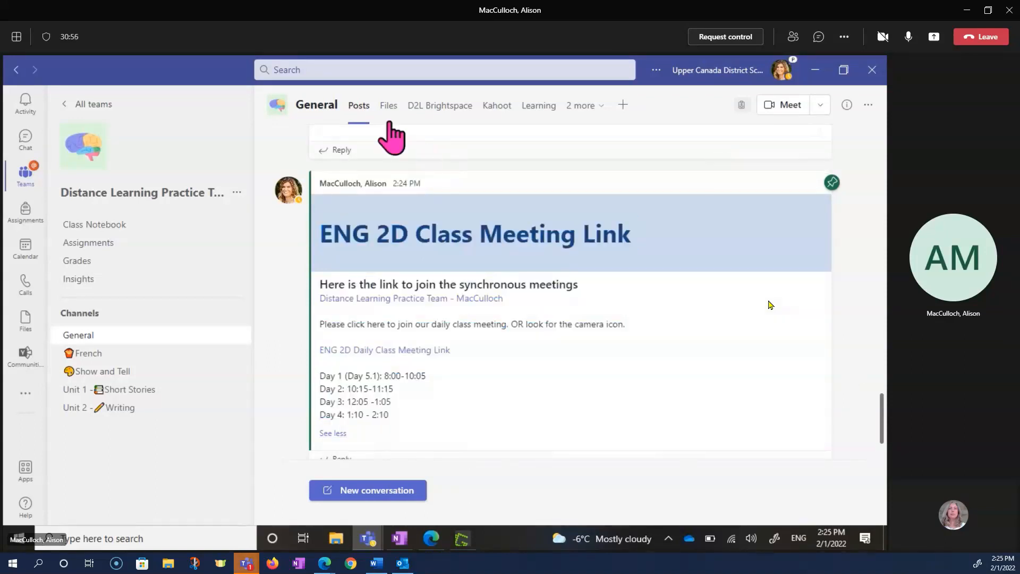
pyautogui.click(622, 105)
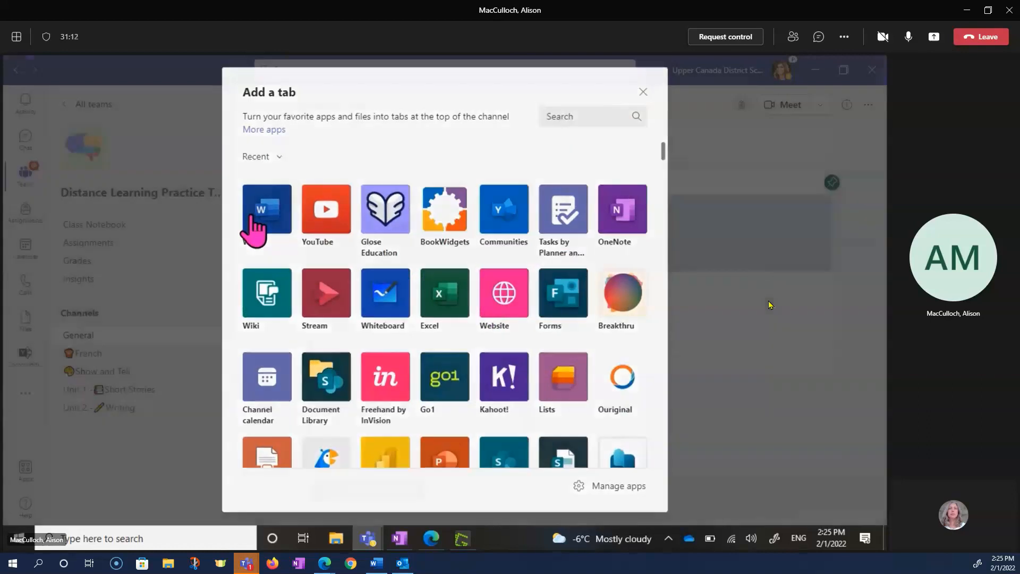
pyautogui.click(255, 218)
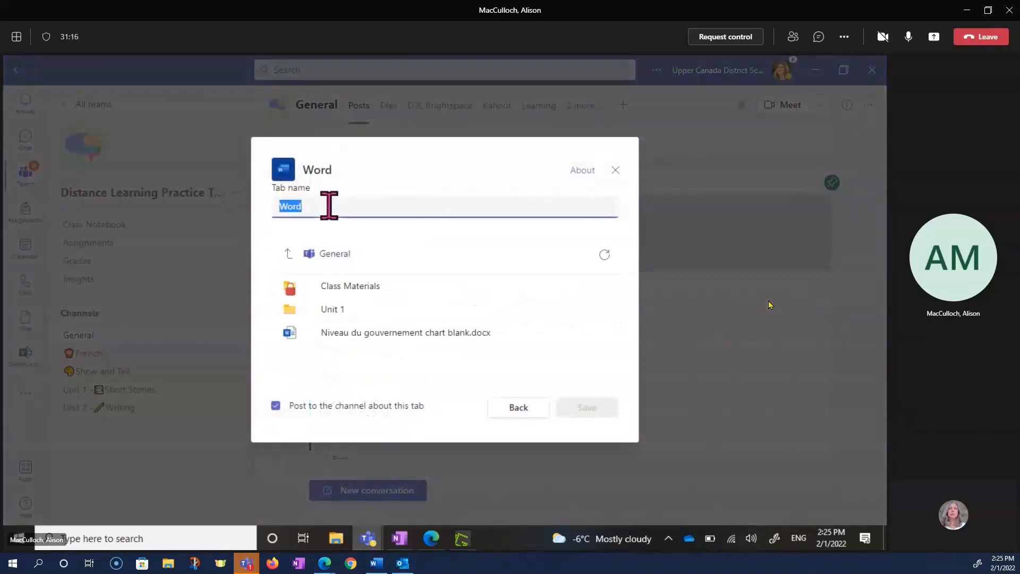
pyautogui.write('Class Schedule')
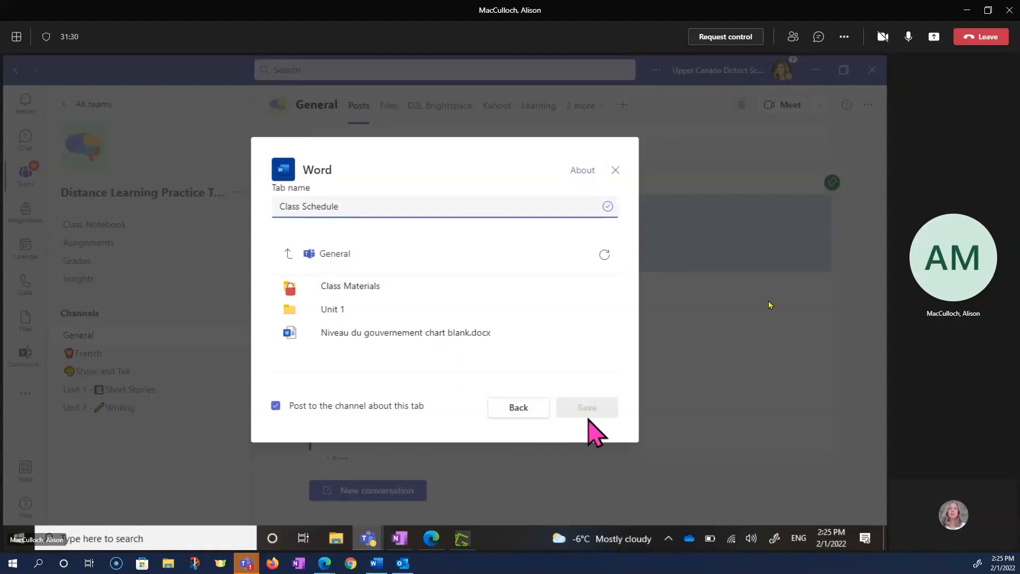
pyautogui.click(359, 286)
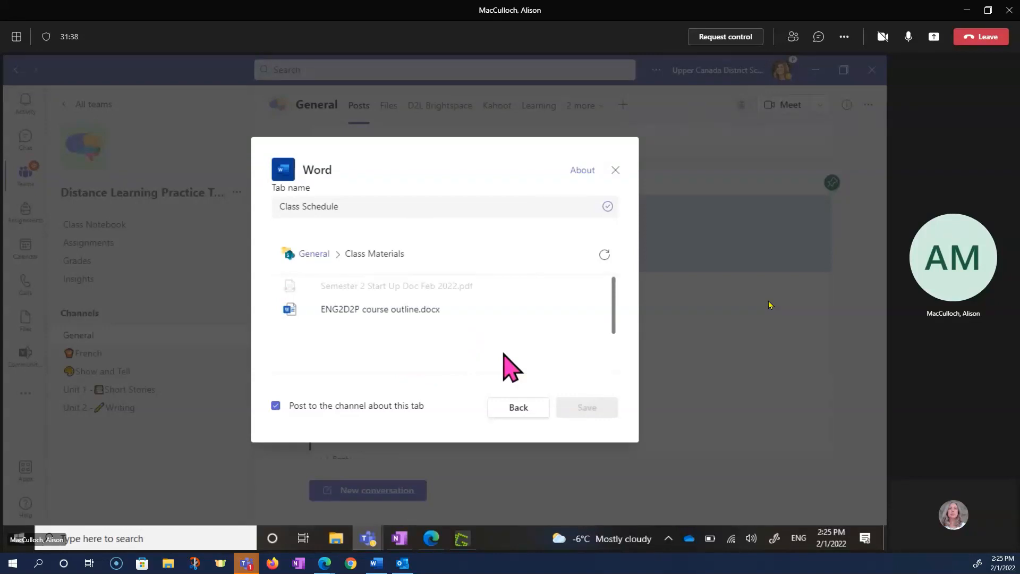
pyautogui.click(516, 410)
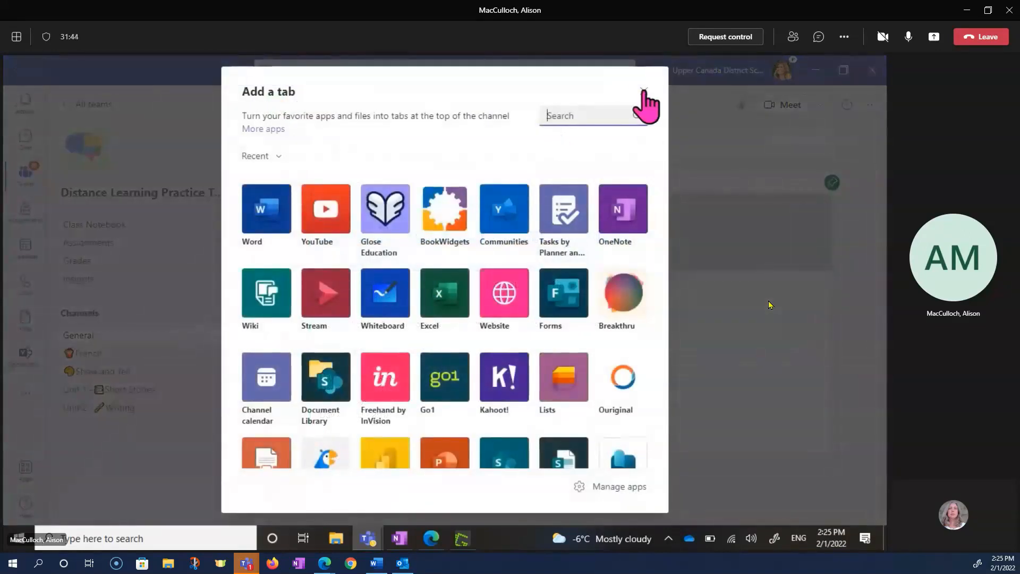
pyautogui.click(643, 91)
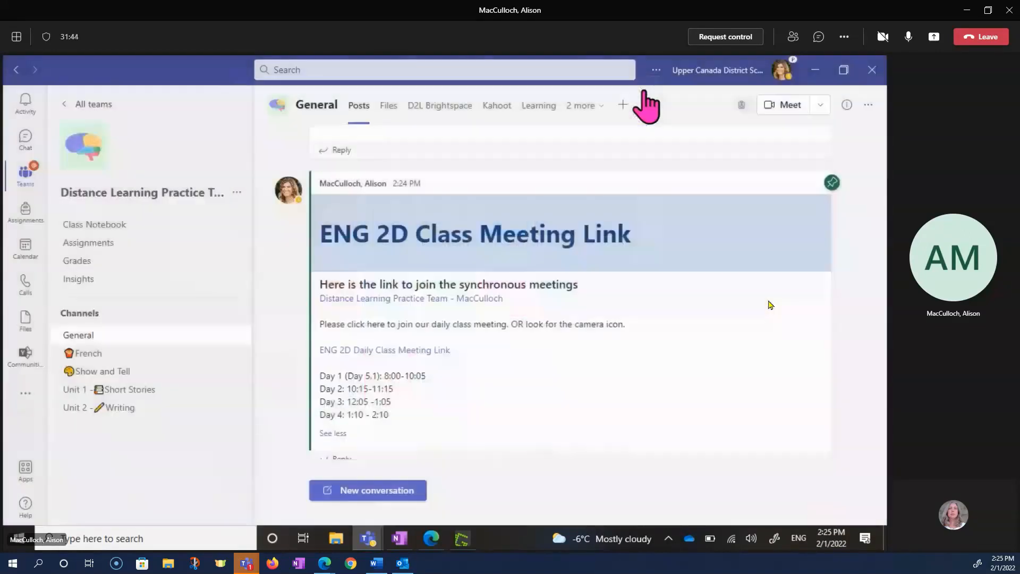
# Create a Word document named "Class Schedule" in the Class Materials folder of the General channel's files.
pyautogui.click(388, 106)
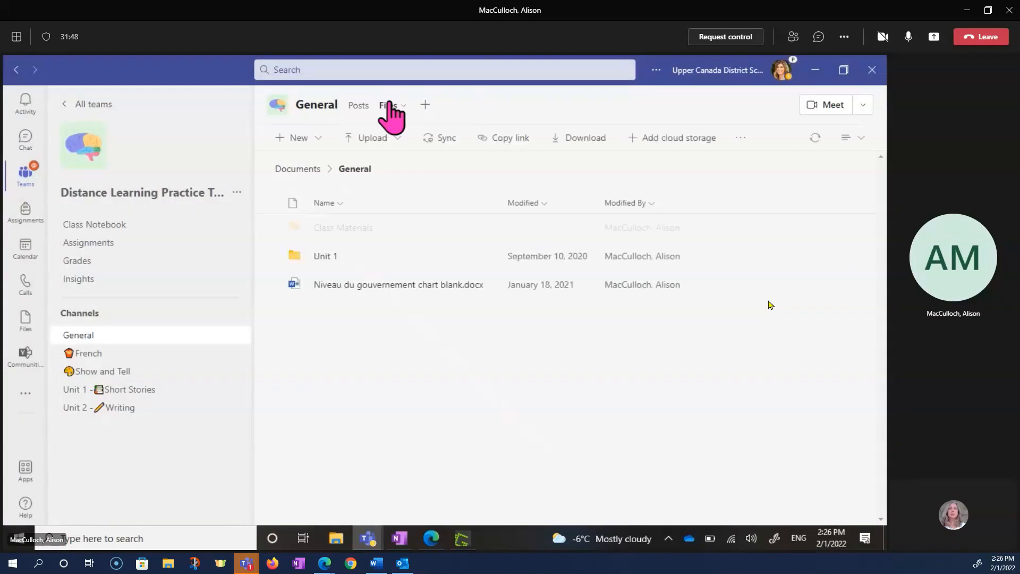
pyautogui.click(350, 230)
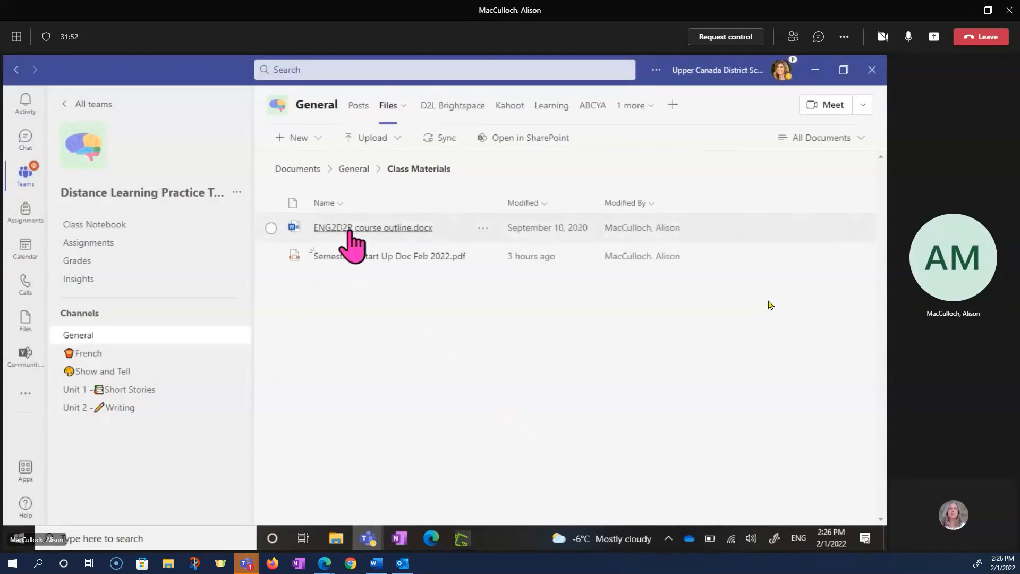
pyautogui.click(313, 138)
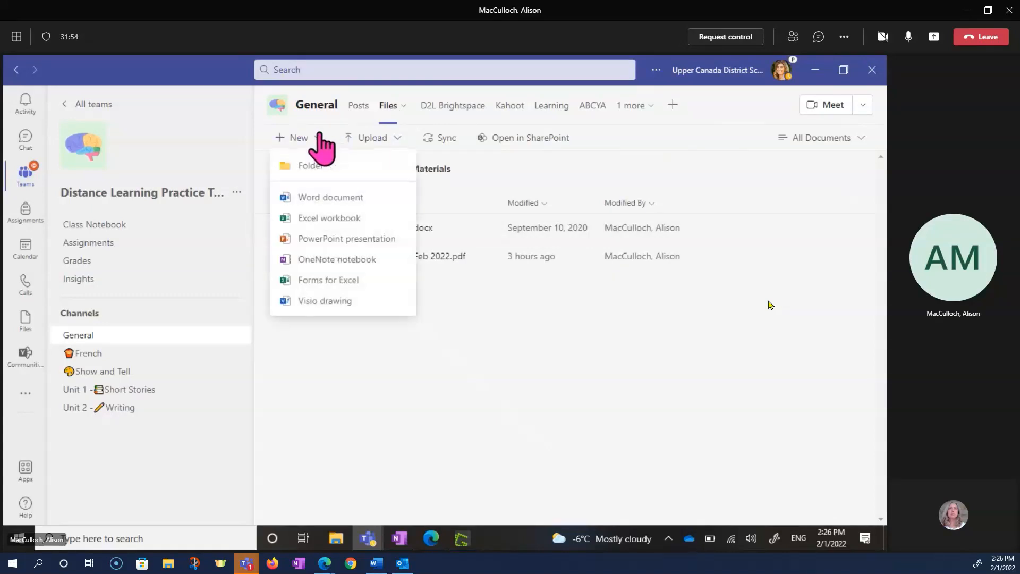
pyautogui.click(323, 198)
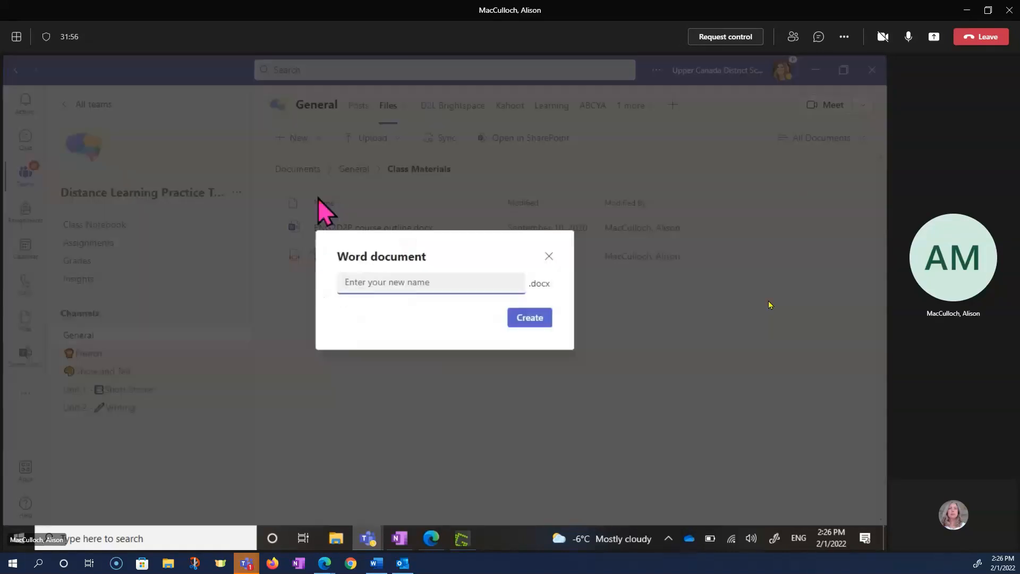
pyautogui.write('Class Schedule')
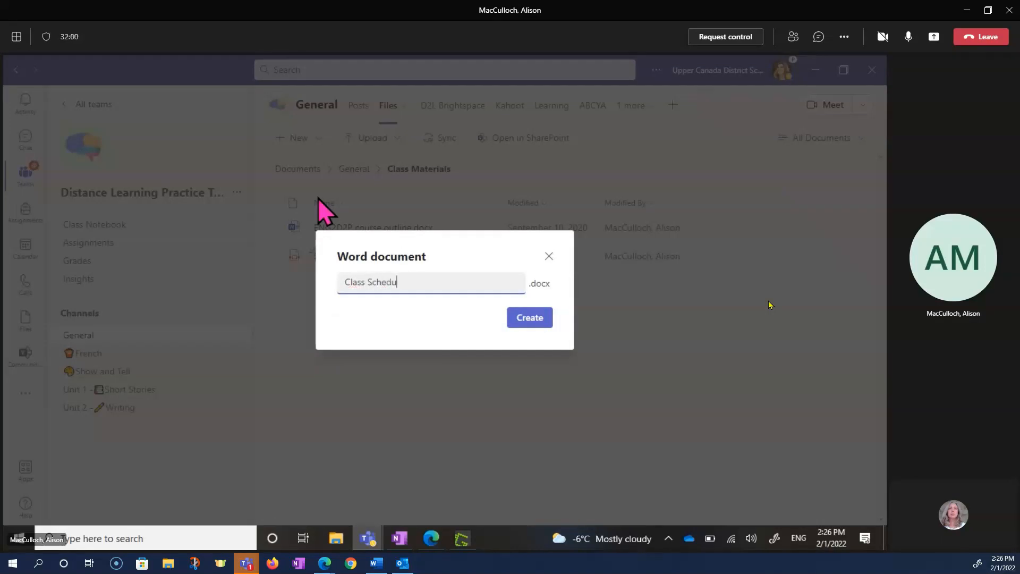
pyautogui.click(538, 319)
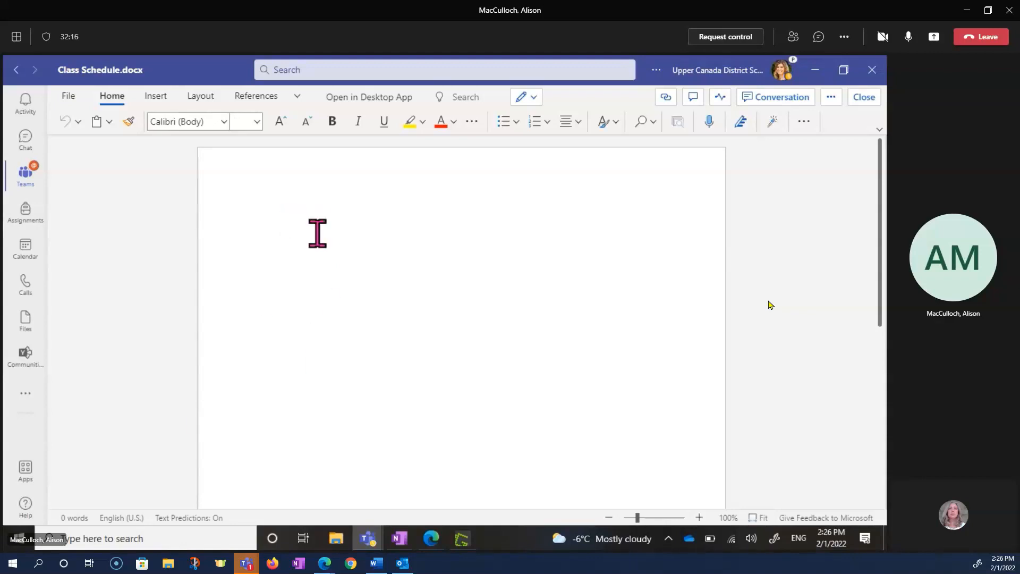
# Paste the copied announcement into the document and delete the web address at its end and the time and sender line above the heading.
pyautogui.hotkey('ctrl', 'v')
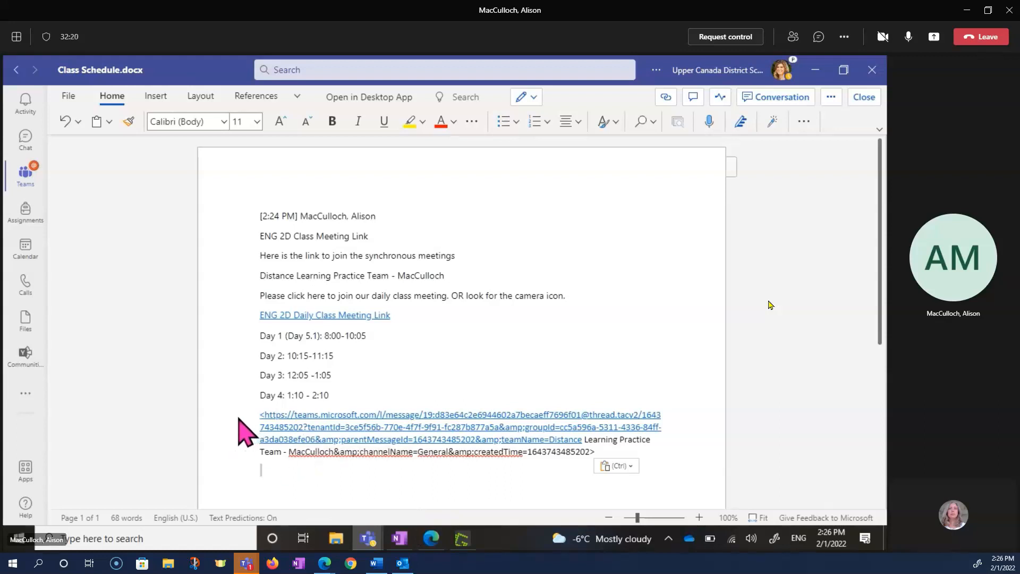
pyautogui.moveTo(355, 472); pyautogui.dragTo(247, 415)
pyautogui.click(269, 426)
pyautogui.moveTo(609, 452); pyautogui.dragTo(221, 416)
pyautogui.press('Delete')
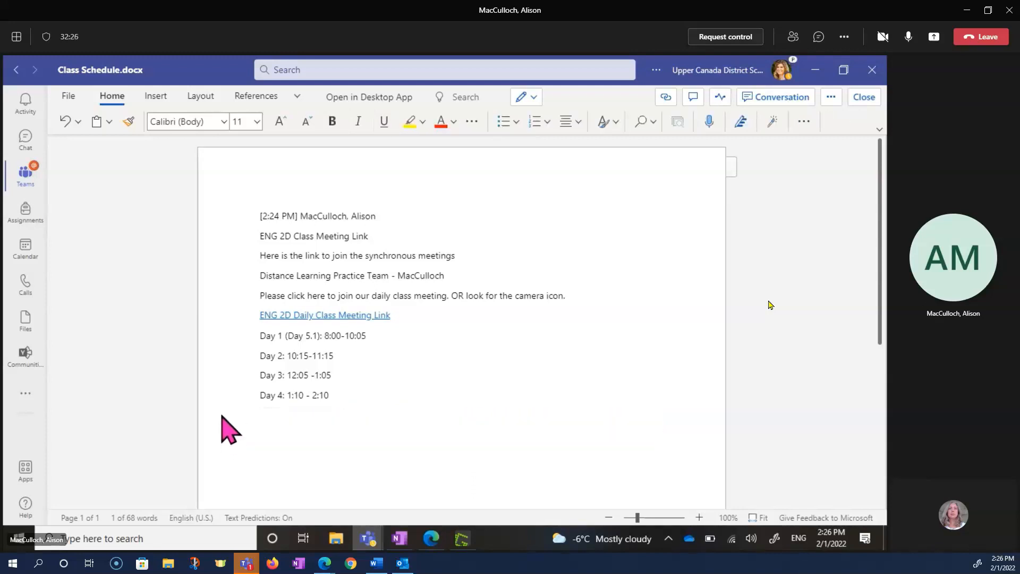
pyautogui.moveTo(405, 213); pyautogui.dragTo(208, 213)
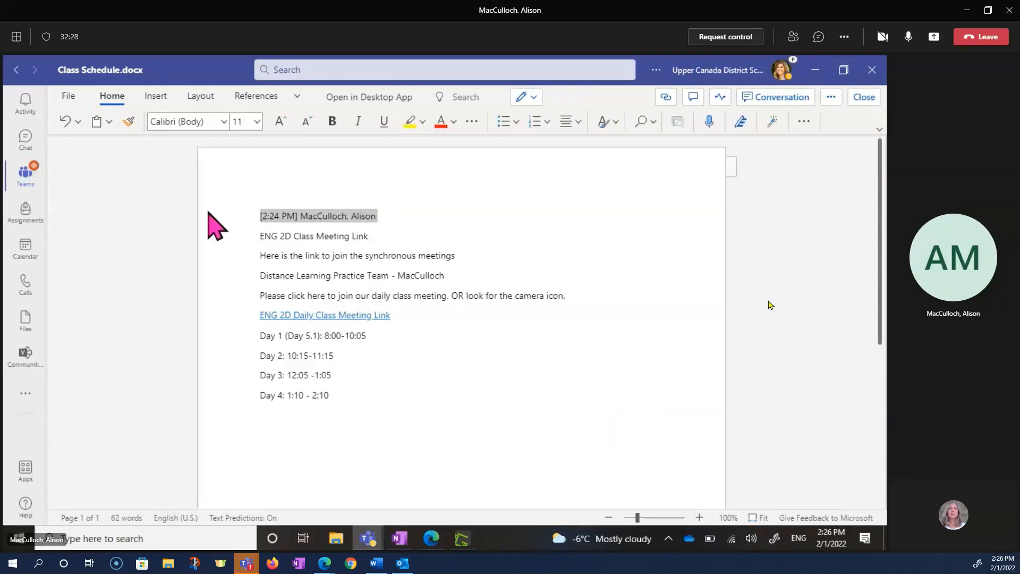
pyautogui.press('Delete')
# Make the heading "ENG 2D Class Meeting Link" bold and delete the line with the team name.
pyautogui.moveTo(296, 216); pyautogui.dragTo(227, 219)
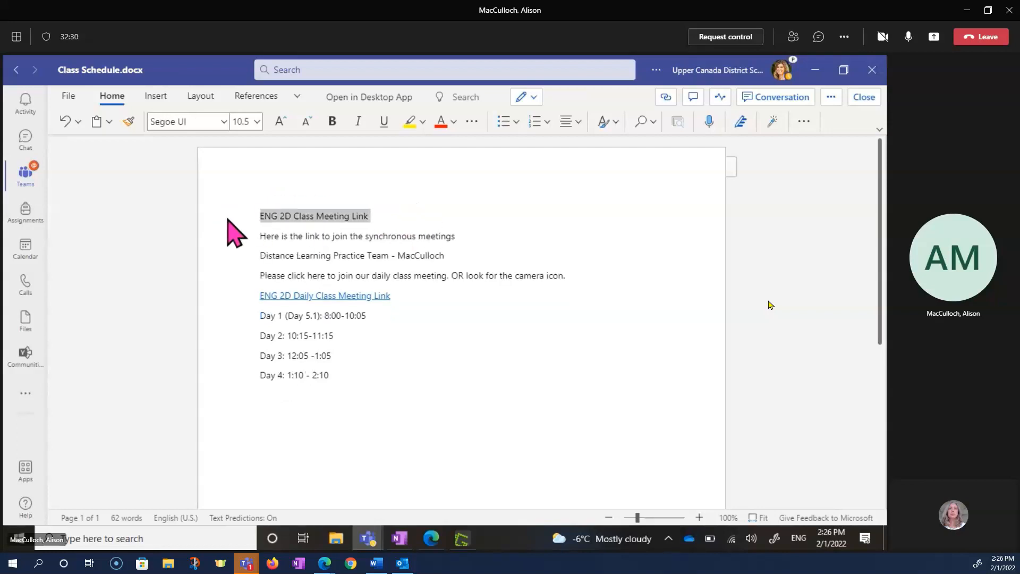
pyautogui.hotkey('ctrl', 'b')
pyautogui.click(455, 257)
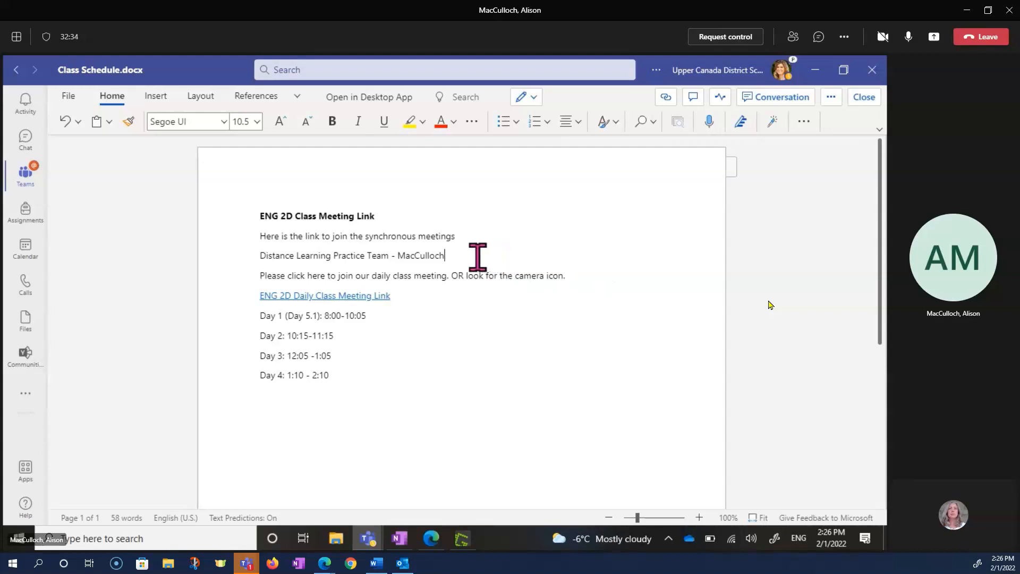
pyautogui.moveTo(476, 255); pyautogui.dragTo(227, 256)
pyautogui.press('Delete')
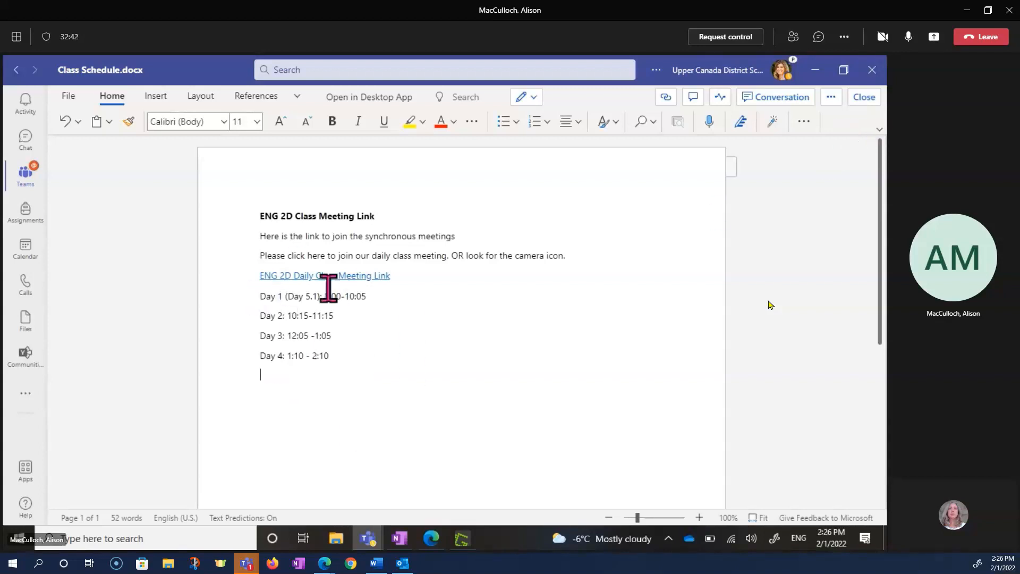
# Close the document and make Class Schedule.docx from the Class Materials folder a tab in the General channel.
pyautogui.click(862, 100)
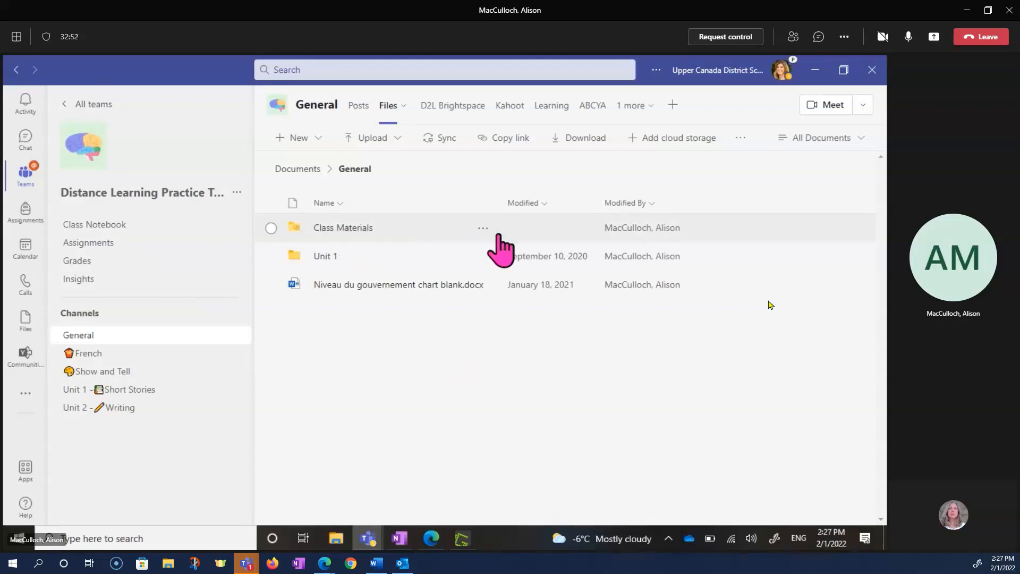
pyautogui.click(363, 227)
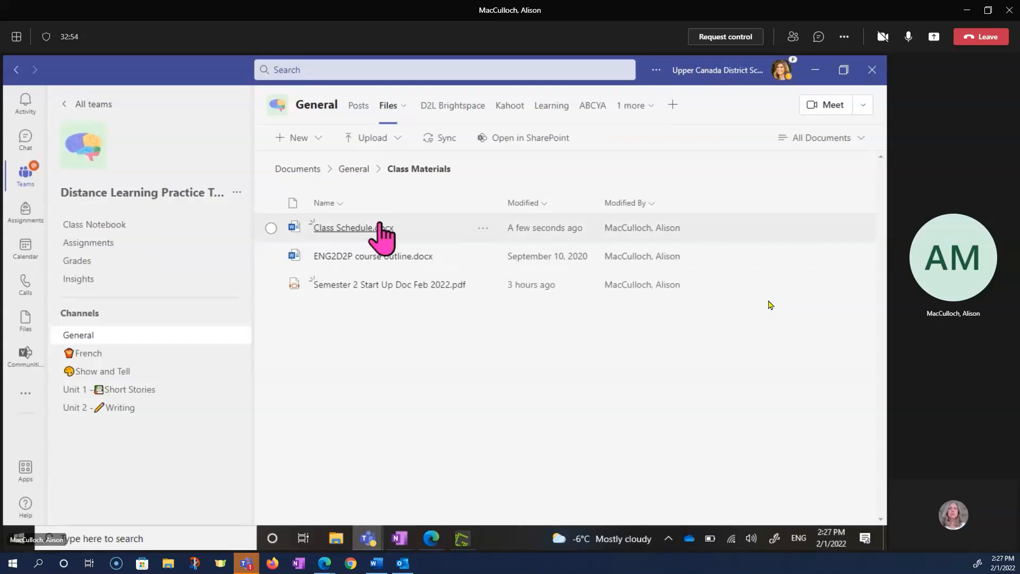
pyautogui.click(483, 228)
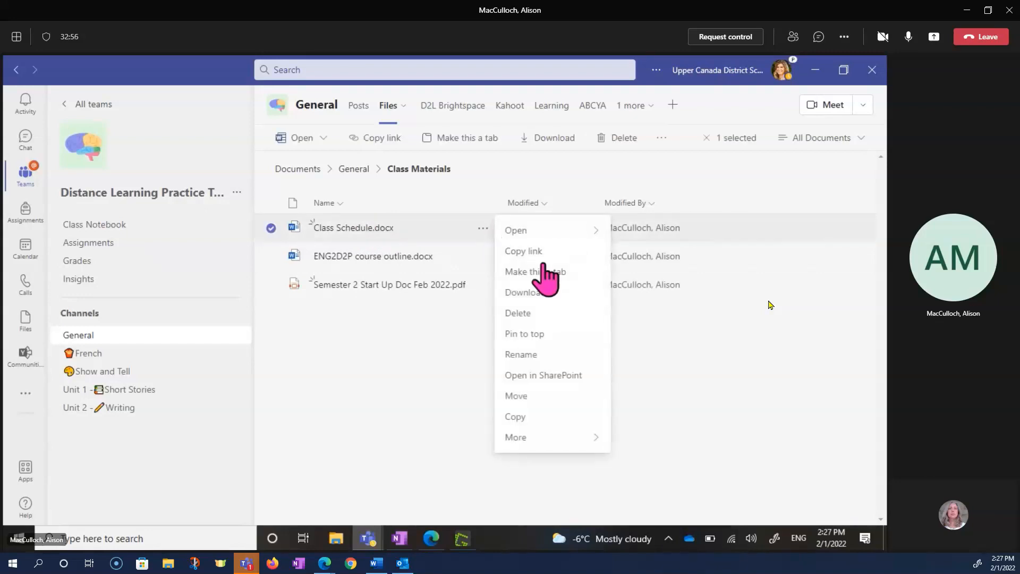
pyautogui.click(563, 272)
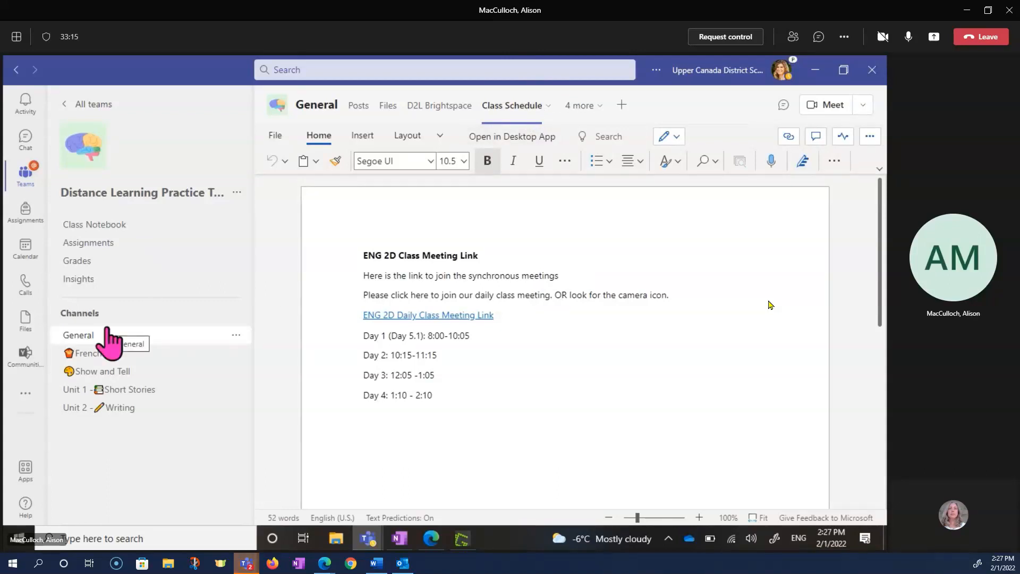
pyautogui.scroll(-1, 512, 419)
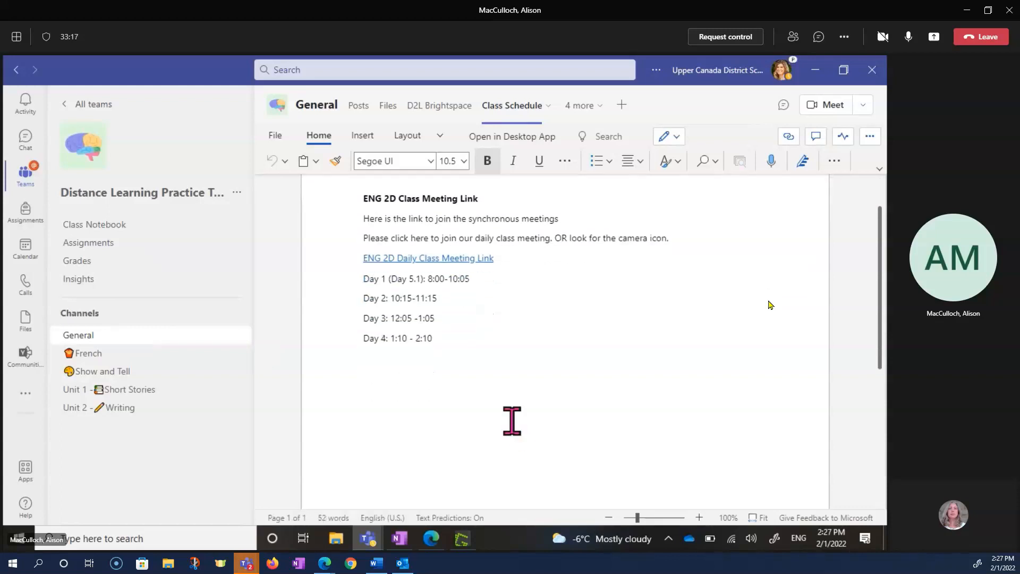